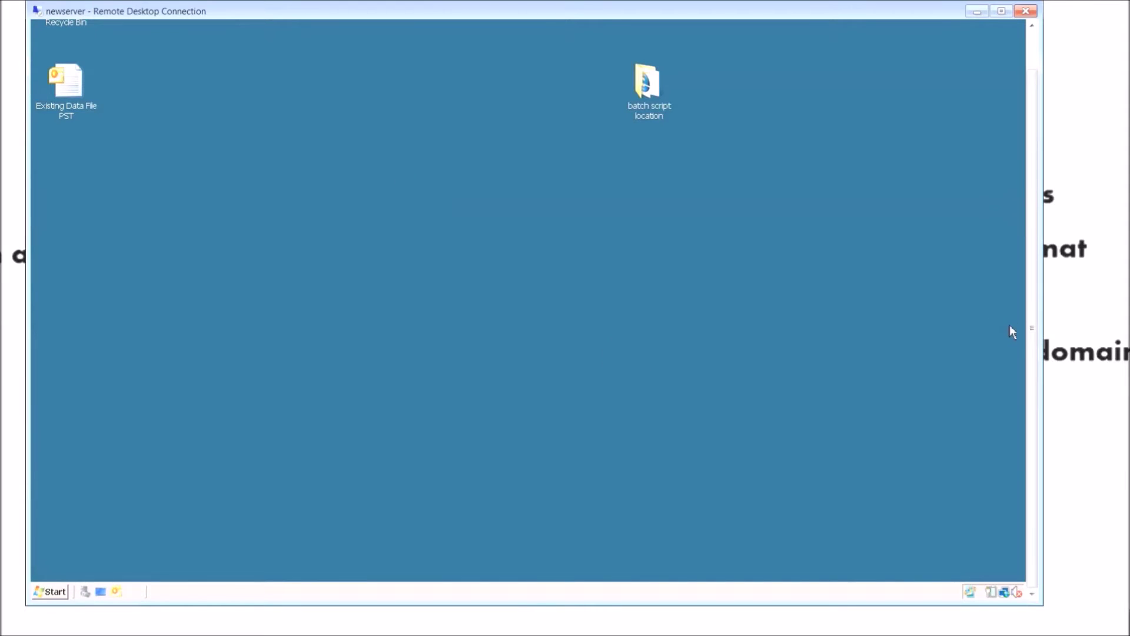
# Scroll the Remote Desktop window so the remote server's taskbar is visible.
pyautogui.moveTo(1031, 344); pyautogui.dragTo(1034, 312)
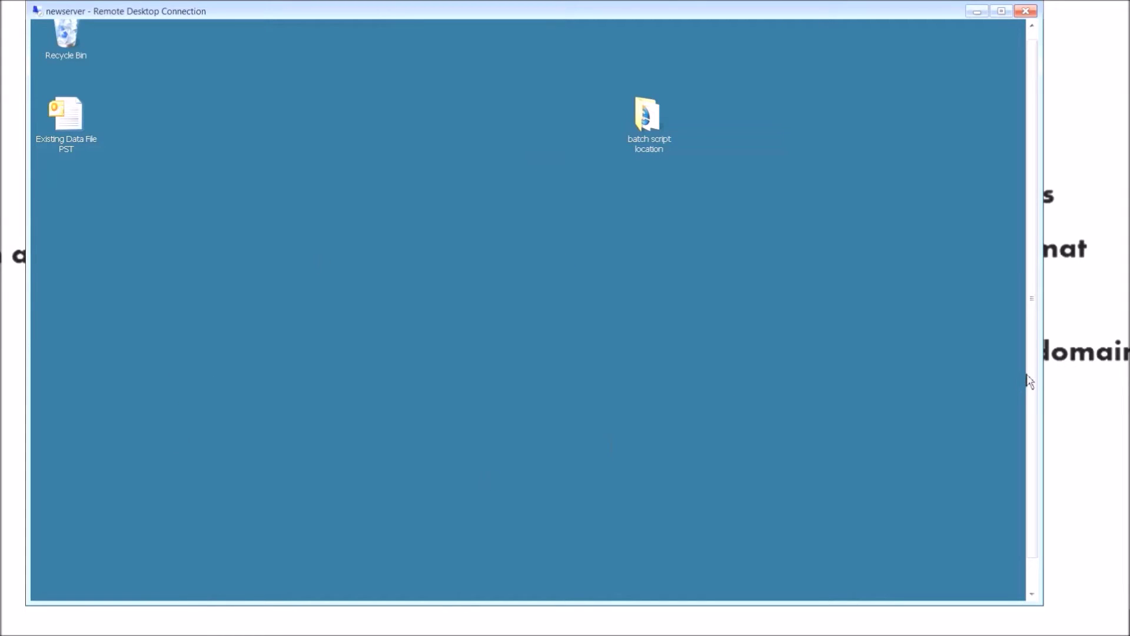
pyautogui.moveTo(1030, 381); pyautogui.dragTo(1033, 415)
# Browse through Computer and Local Disk (C:) to testfolder and select the newbatch batch file.
pyautogui.click(52, 592)
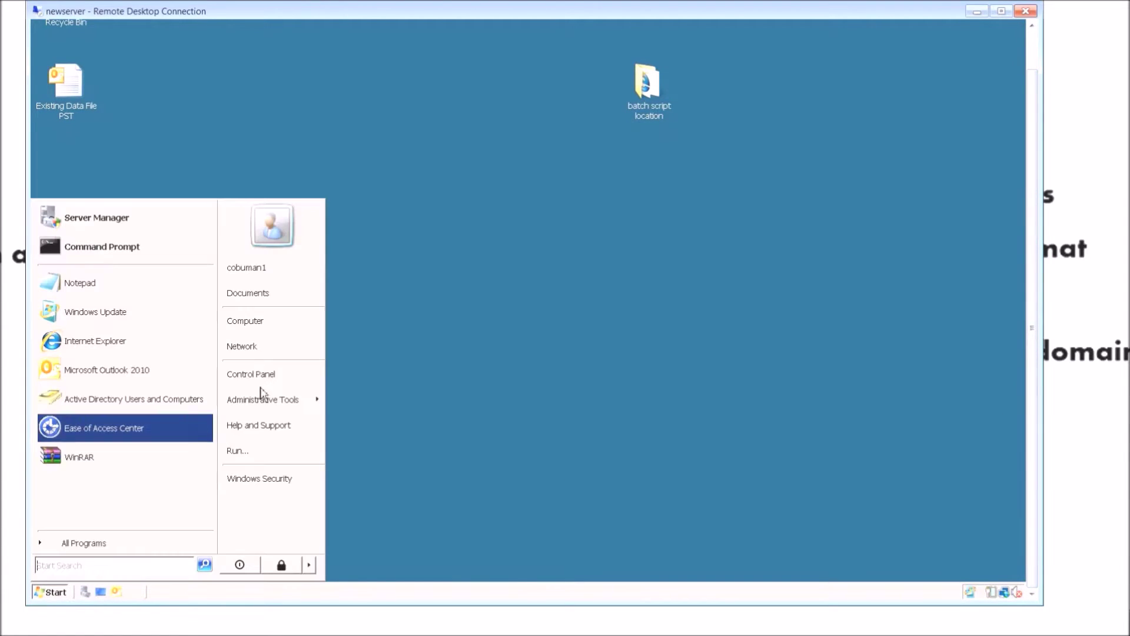
pyautogui.click(272, 334)
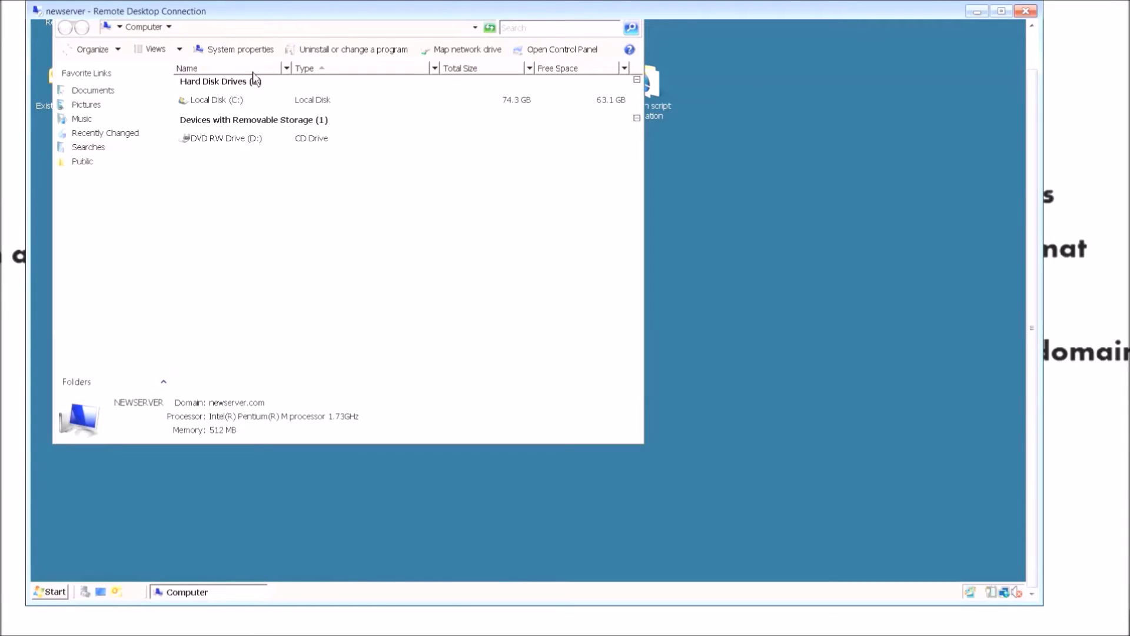
pyautogui.doubleClick(216, 100)
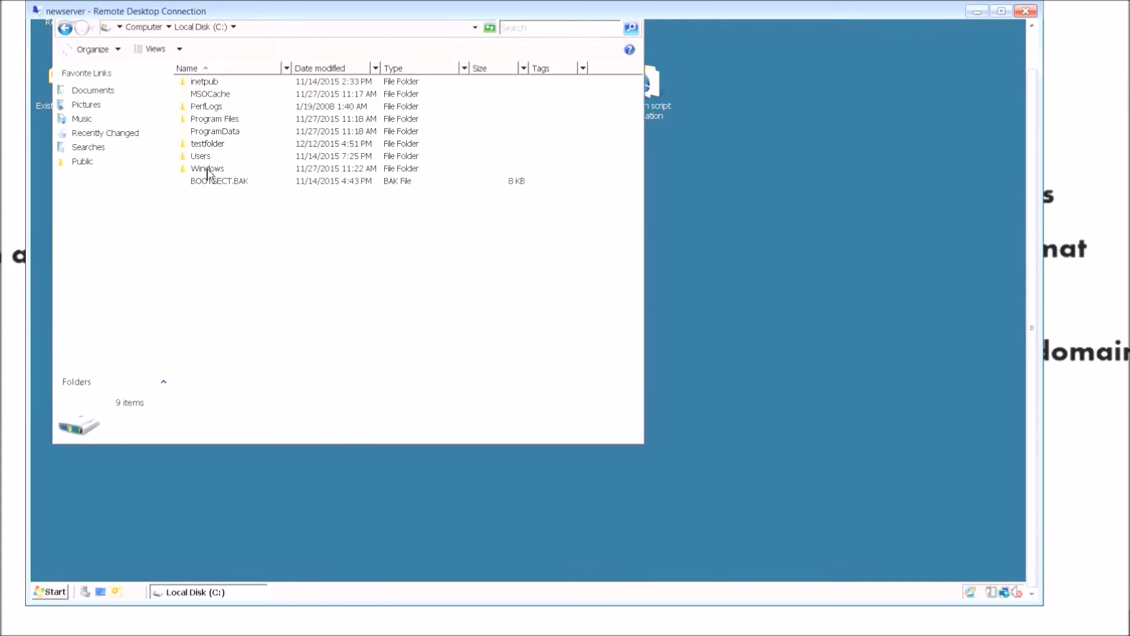
pyautogui.doubleClick(226, 145)
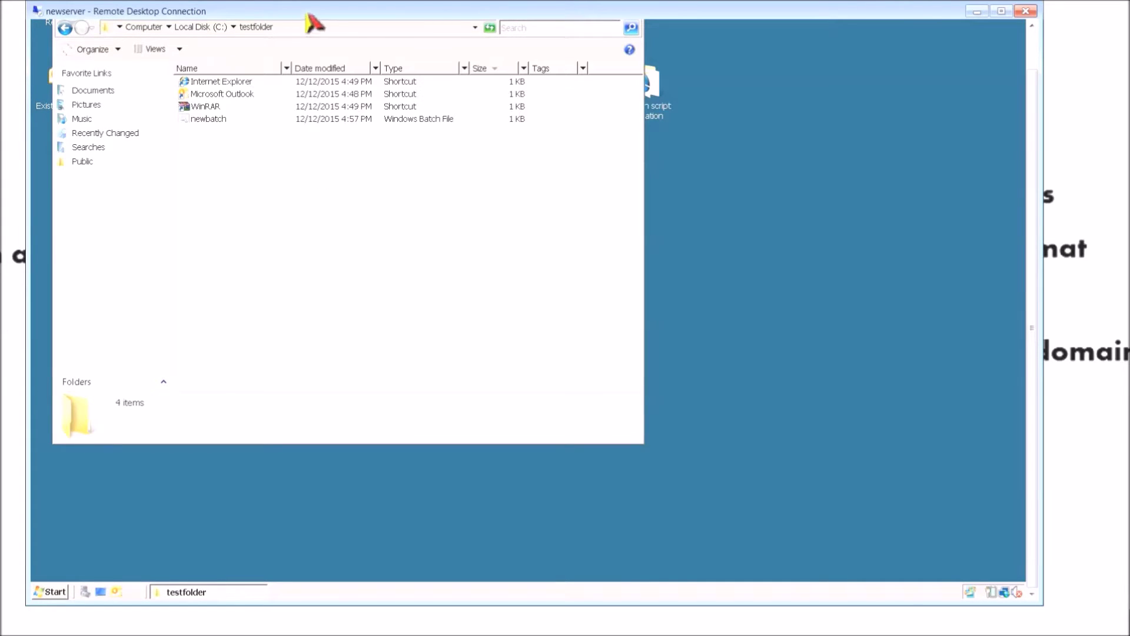
pyautogui.moveTo(1034, 328); pyautogui.dragTo(1031, 288)
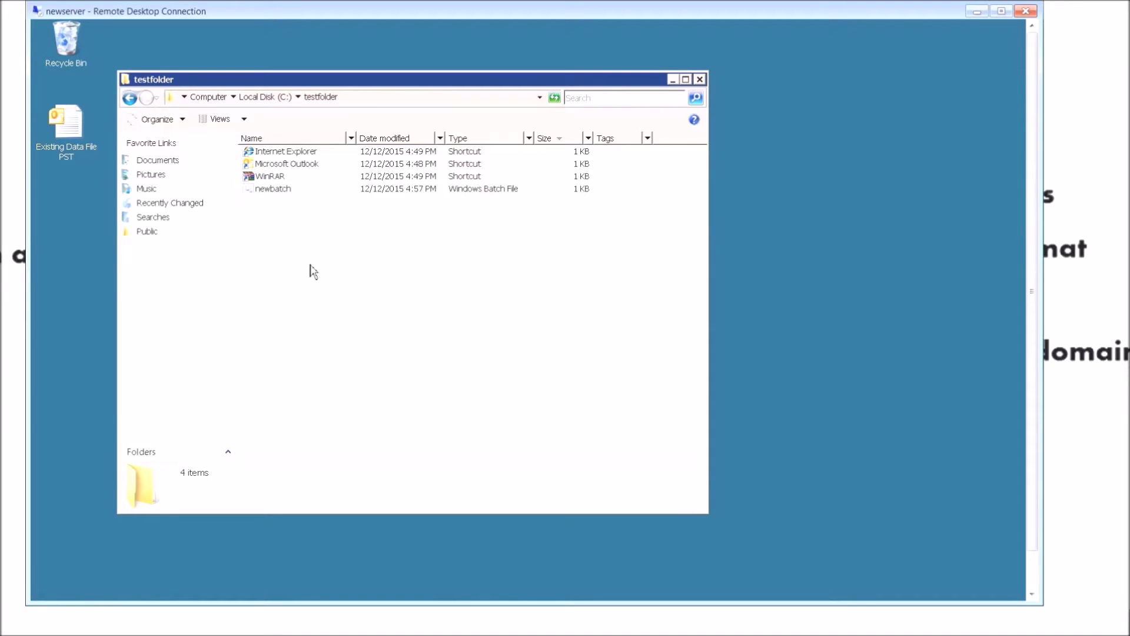
pyautogui.moveTo(431, 83); pyautogui.dragTo(502, 82)
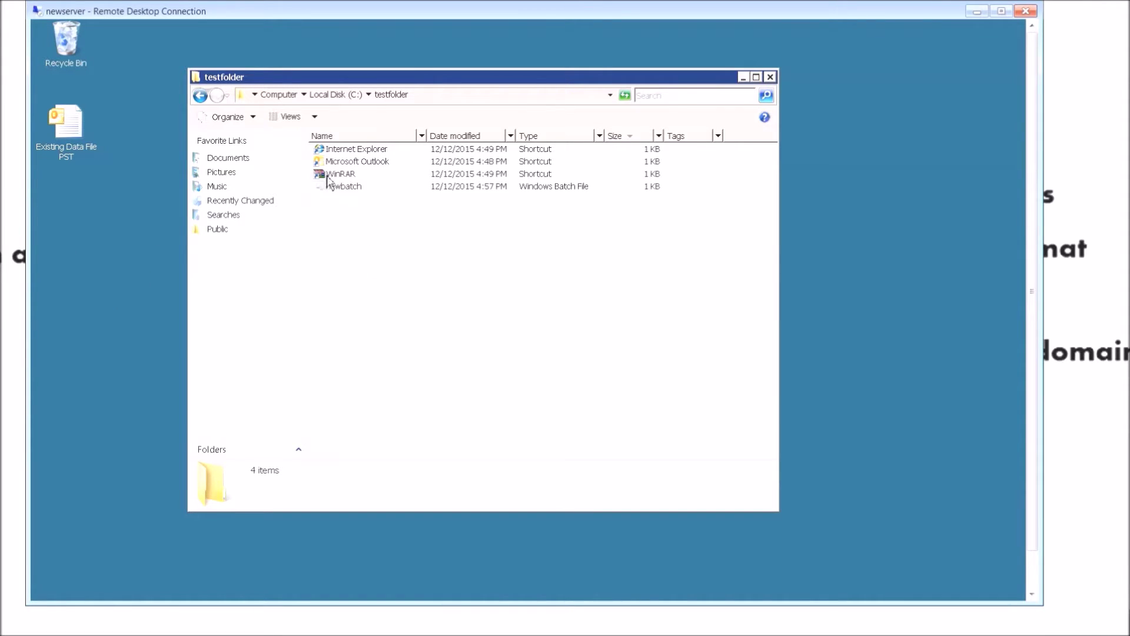
pyautogui.click(357, 189)
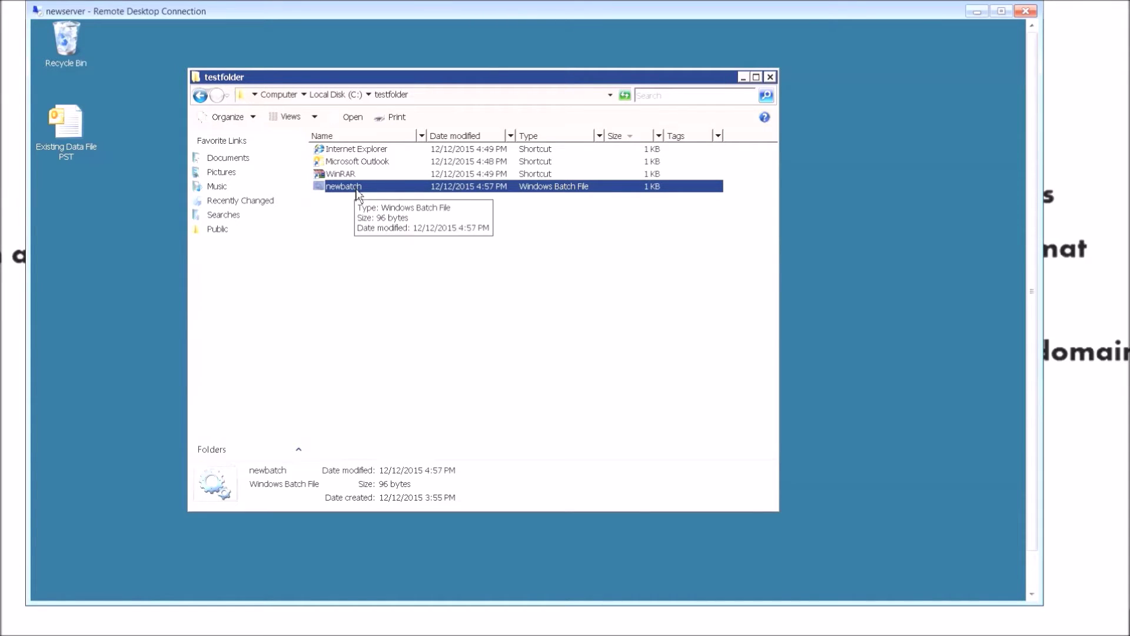
# Open newbatch in Notepad with Edit and position it below the testfolder window.
pyautogui.rightClick(355, 189)
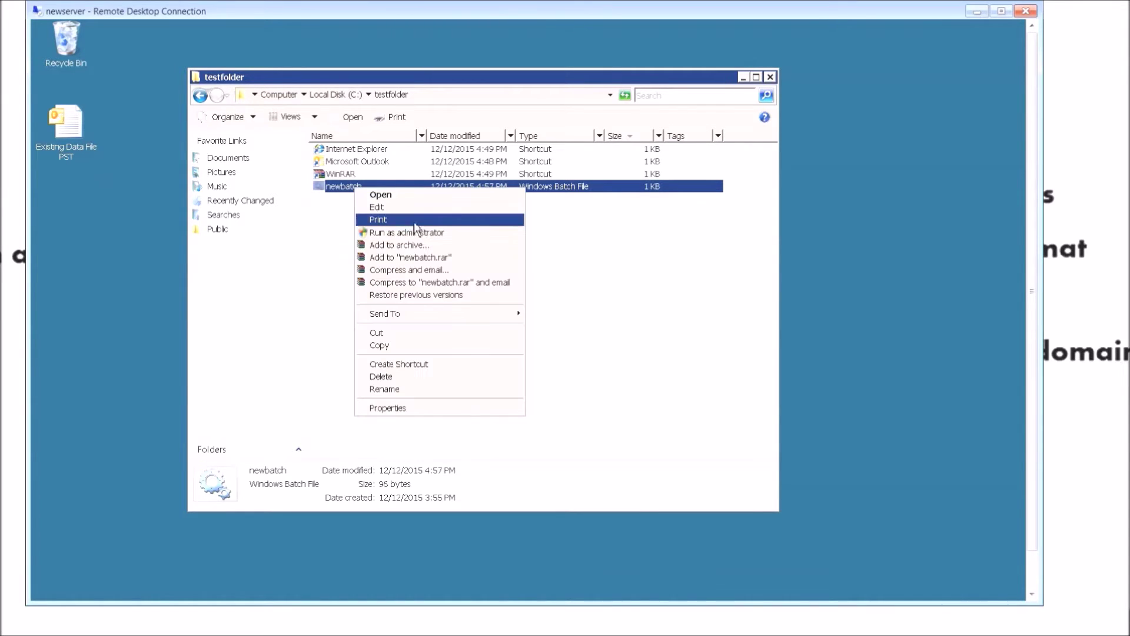
pyautogui.click(417, 214)
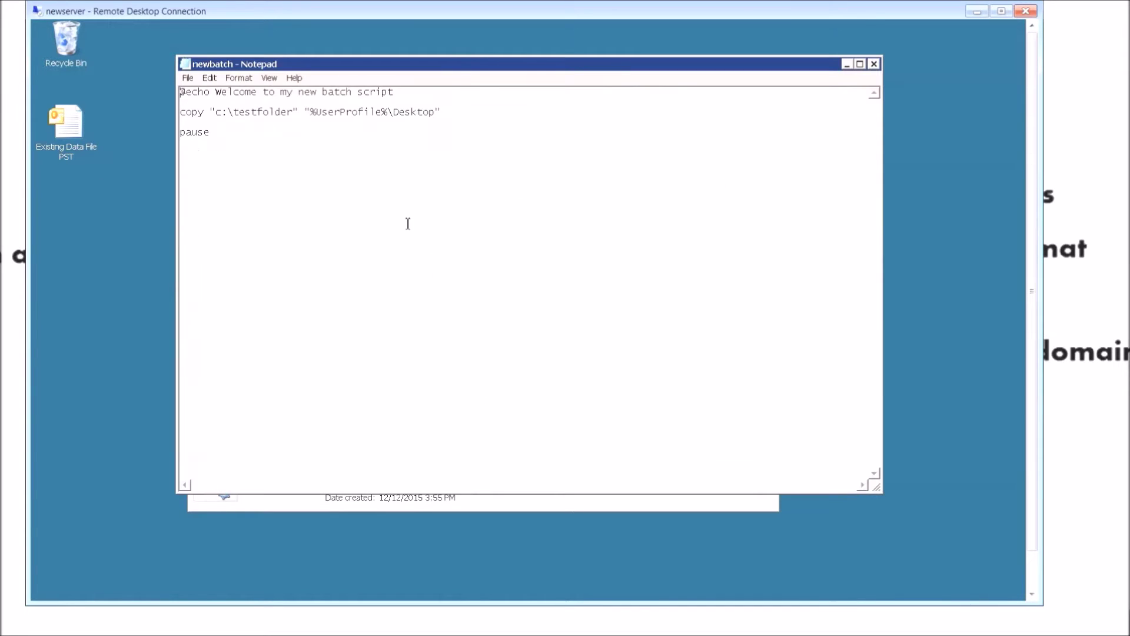
pyautogui.moveTo(469, 67); pyautogui.dragTo(499, 90)
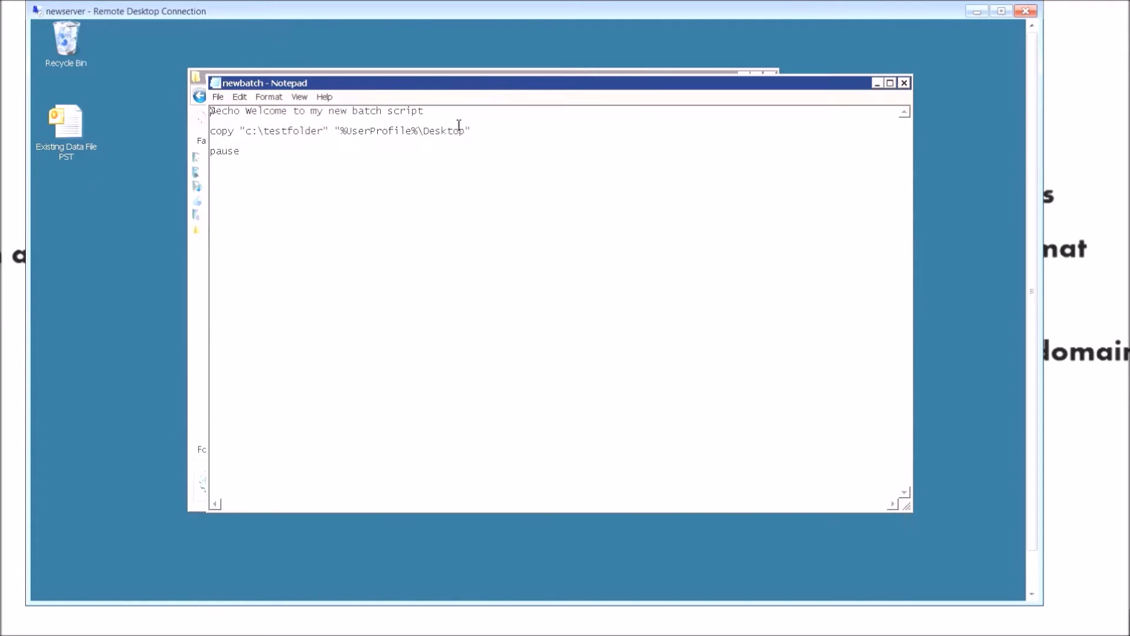
pyautogui.moveTo(605, 86); pyautogui.dragTo(596, 91)
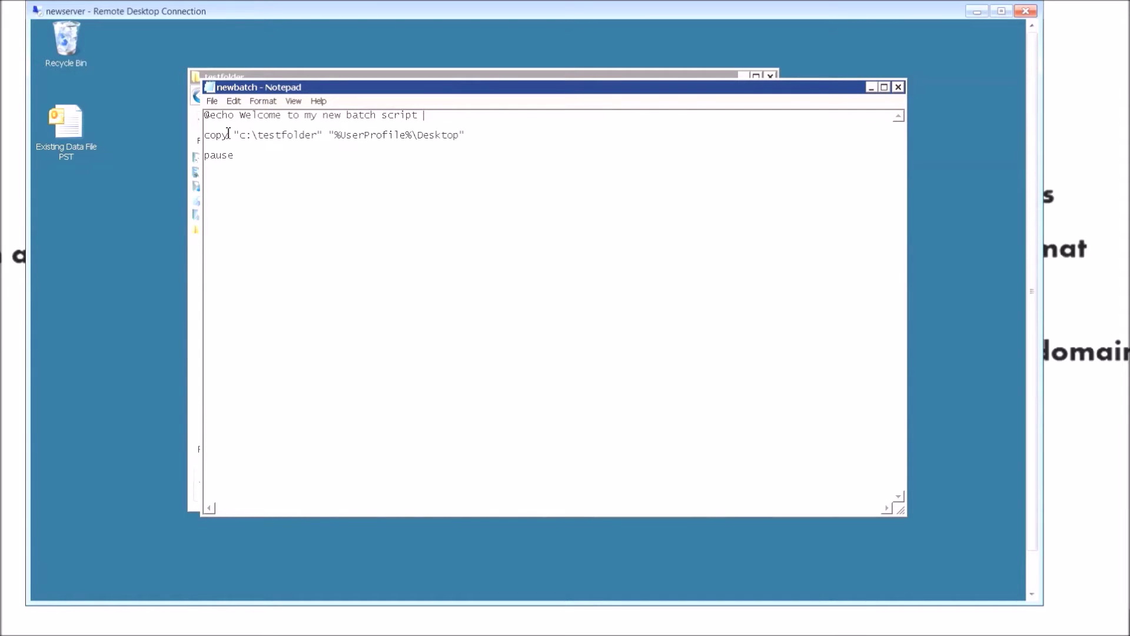
pyautogui.moveTo(347, 88); pyautogui.dragTo(341, 121)
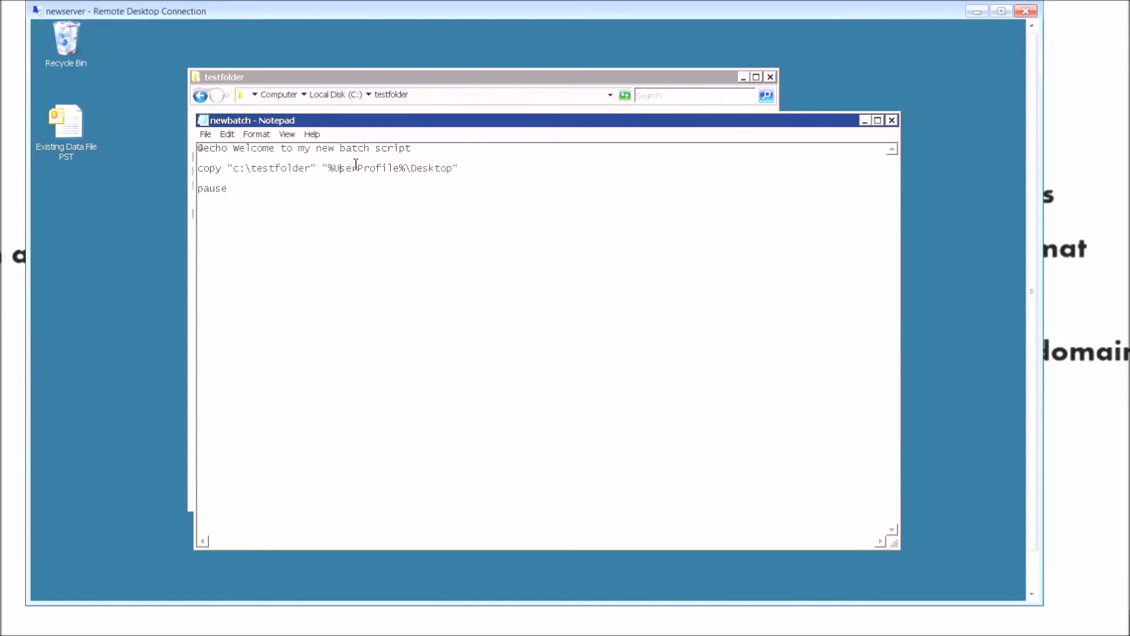
# Highlight the %UserProfile% Desktop path on the copy line to review it.
pyautogui.moveTo(332, 171); pyautogui.dragTo(408, 168)
pyautogui.hotkey('shift', 'Home')
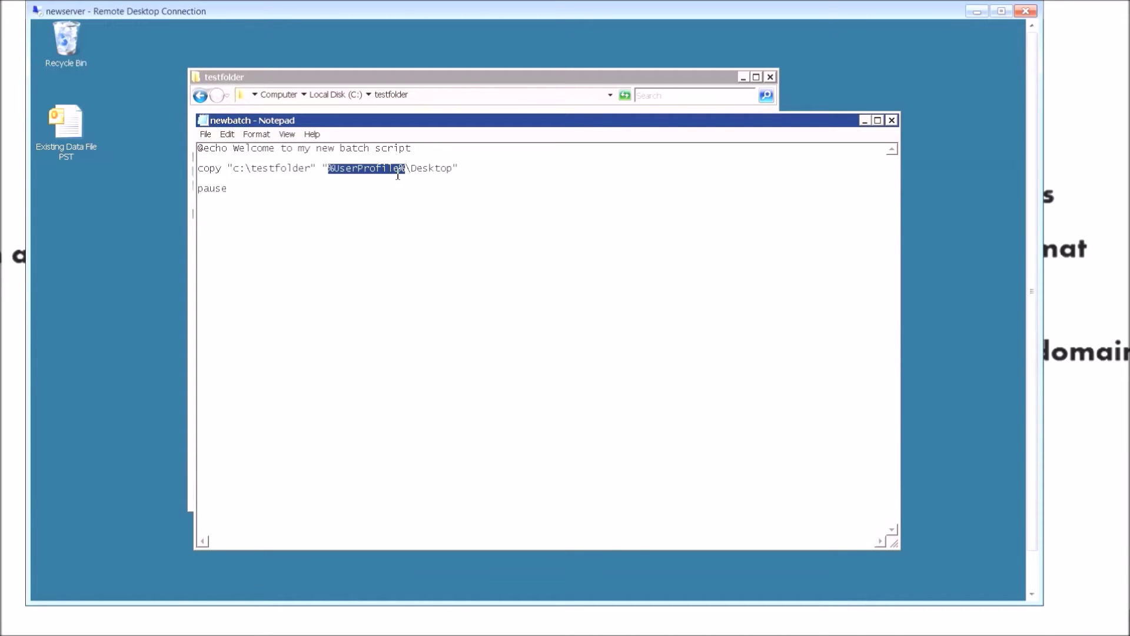
pyautogui.click(471, 168)
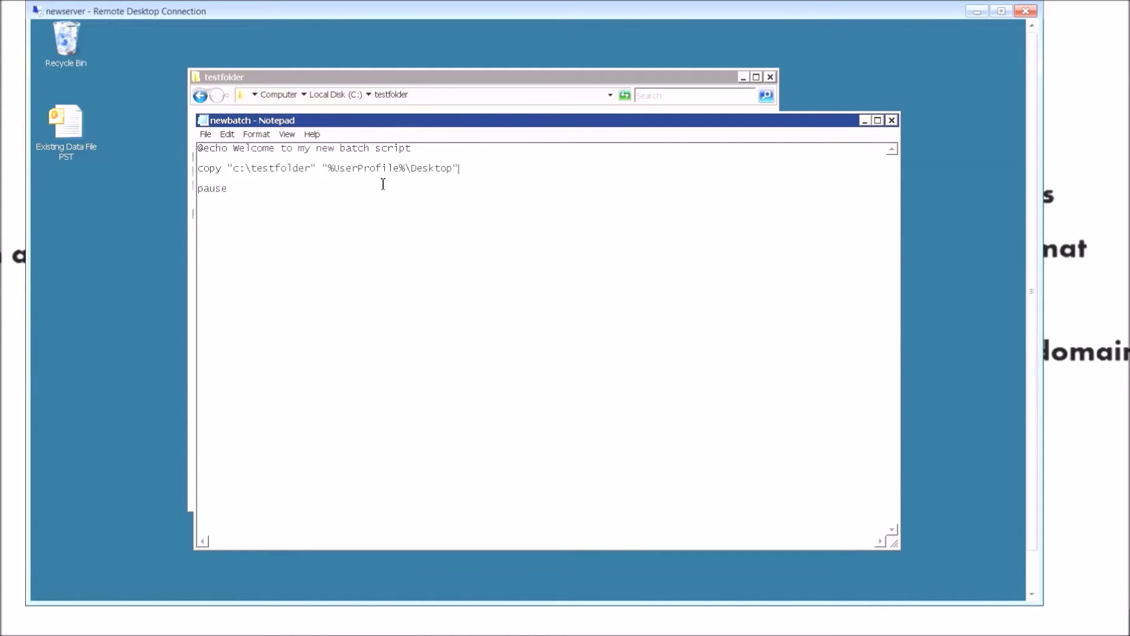
pyautogui.moveTo(421, 119); pyautogui.dragTo(408, 171)
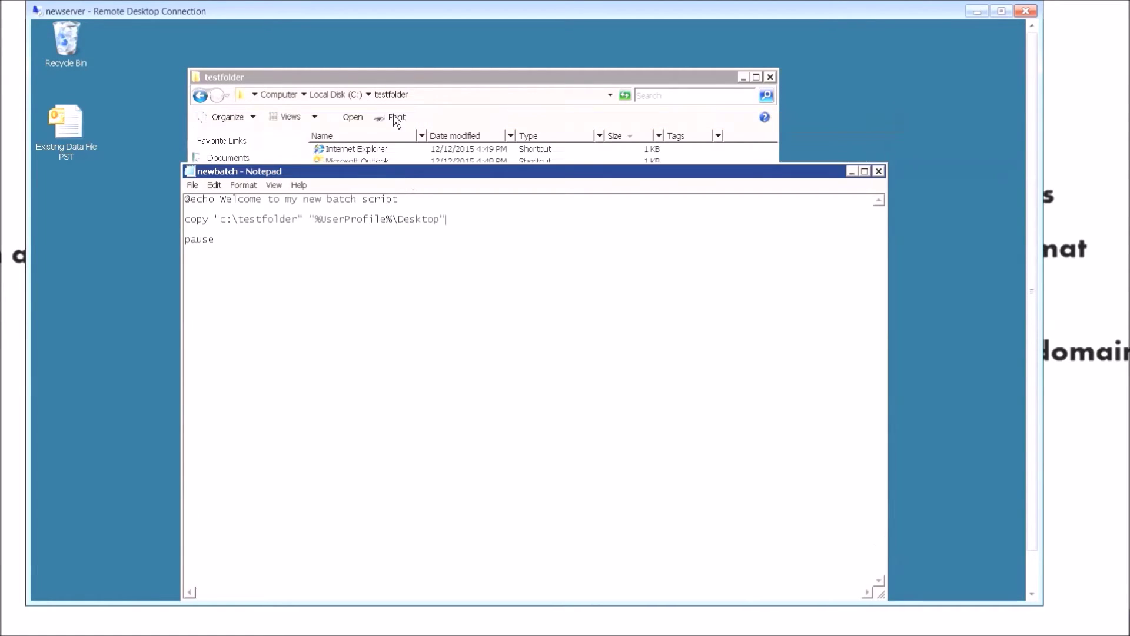
pyautogui.moveTo(420, 81); pyautogui.dragTo(428, 51)
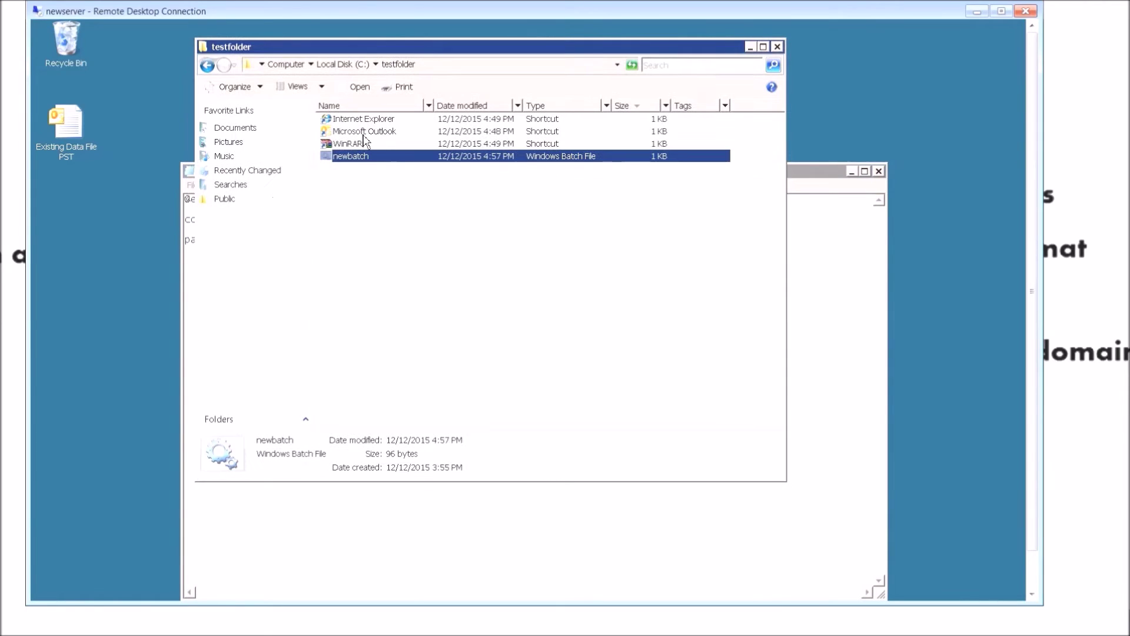
pyautogui.click(500, 523)
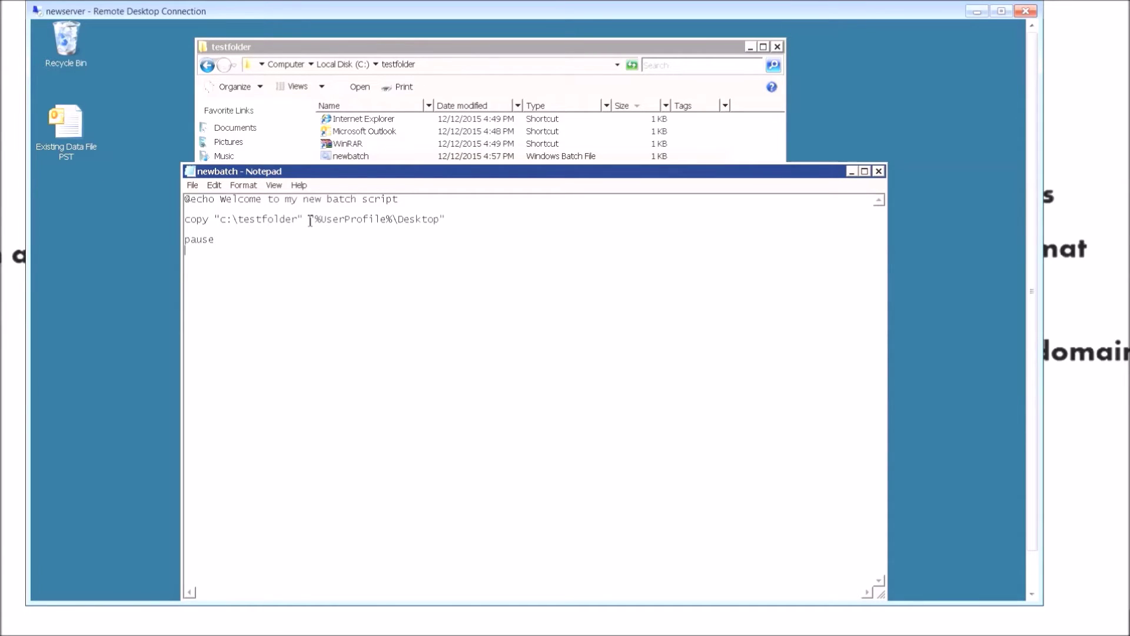
pyautogui.moveTo(316, 220); pyautogui.dragTo(394, 216)
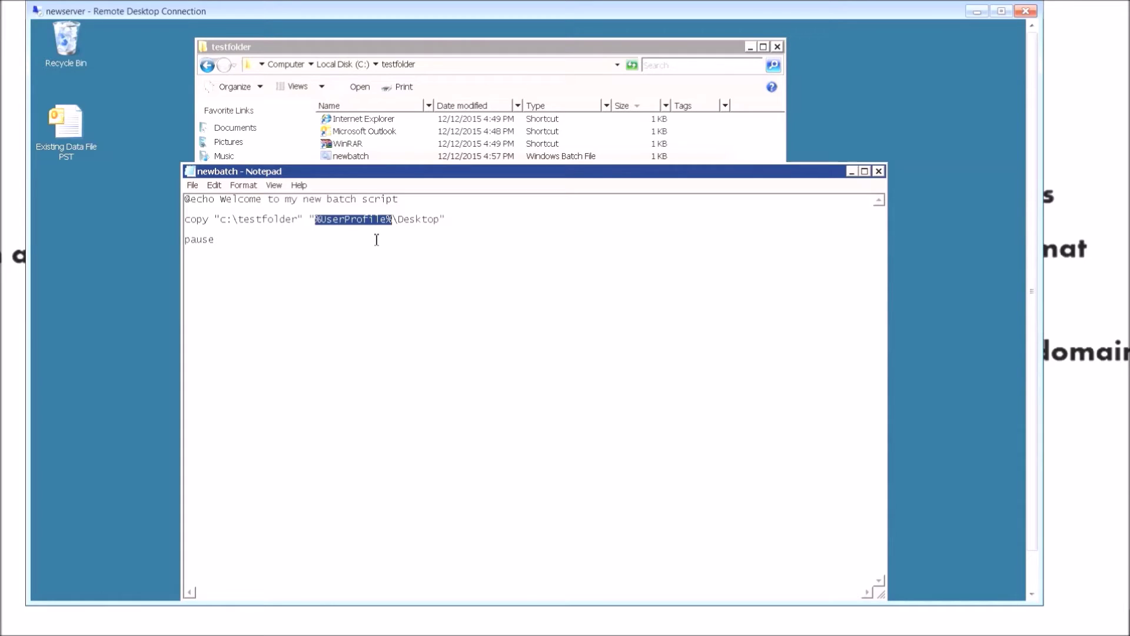
pyautogui.click(397, 220)
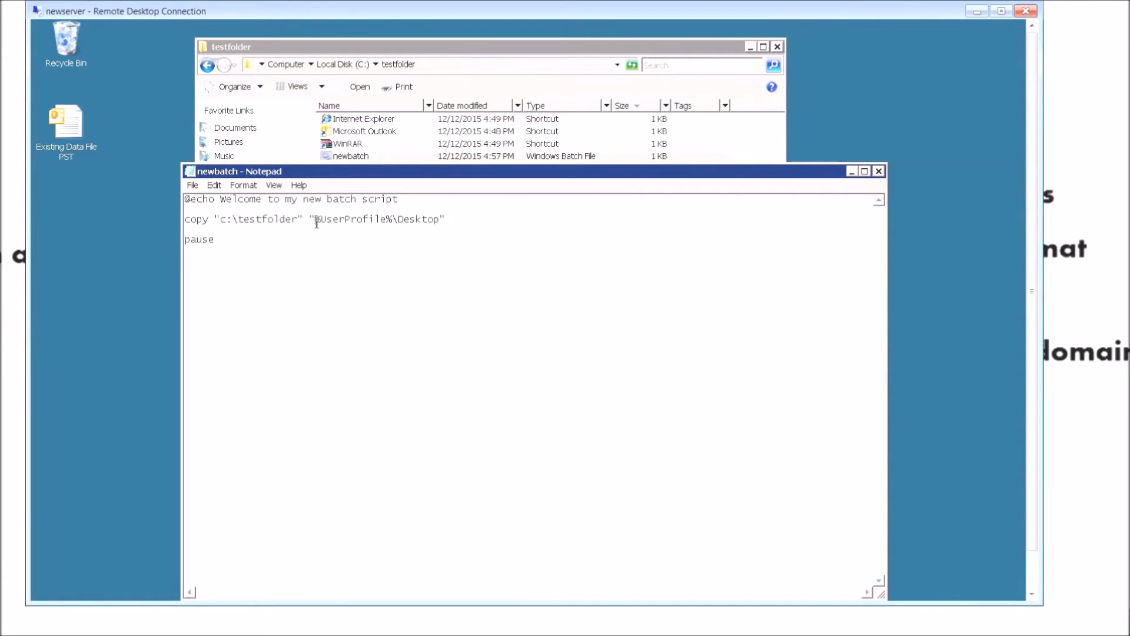
pyautogui.moveTo(317, 221); pyautogui.dragTo(398, 223)
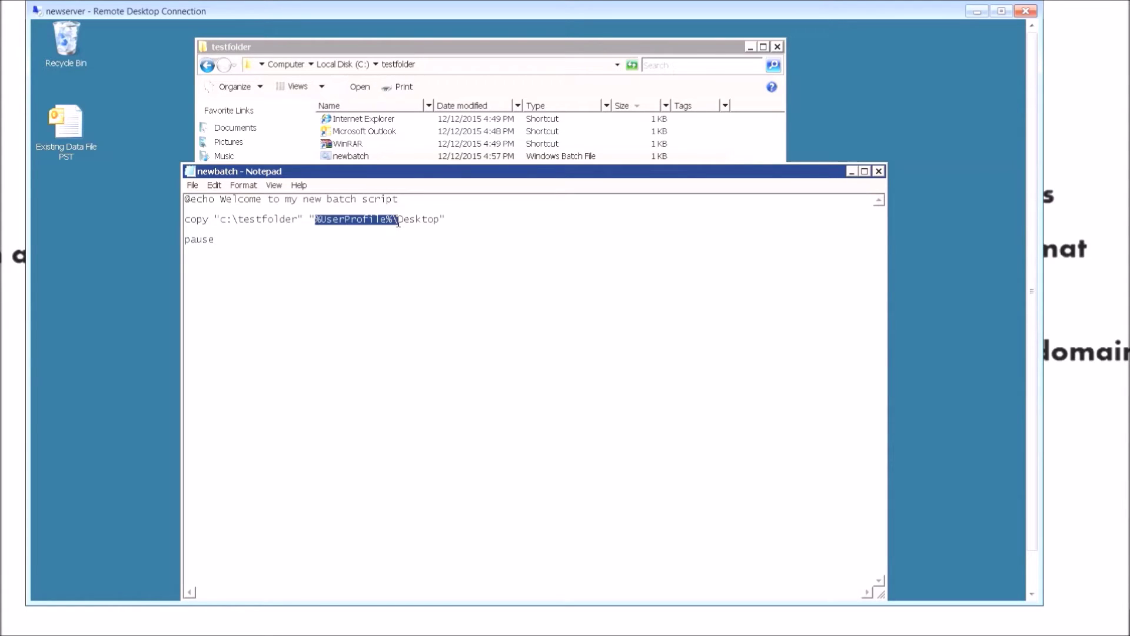
pyautogui.click(379, 240)
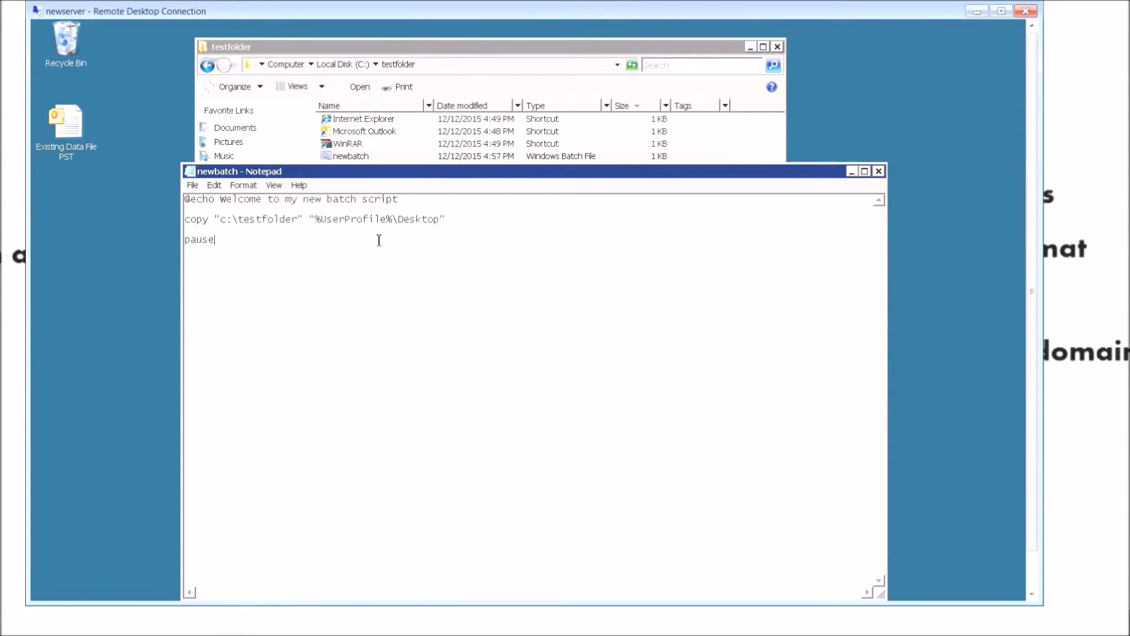
pyautogui.moveTo(405, 172)
pyautogui.mouseDown()
pyautogui.moveTo(444, 104)
pyautogui.moveTo(444, 167)
pyautogui.moveTo(421, 171)
pyautogui.mouseUp()
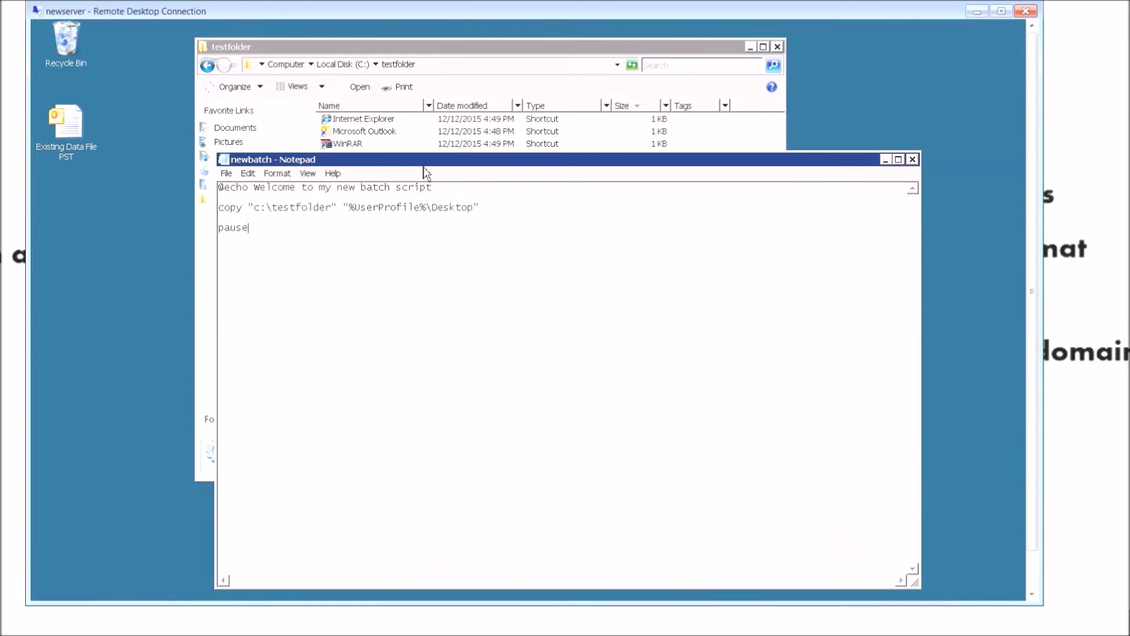
pyautogui.click(424, 50)
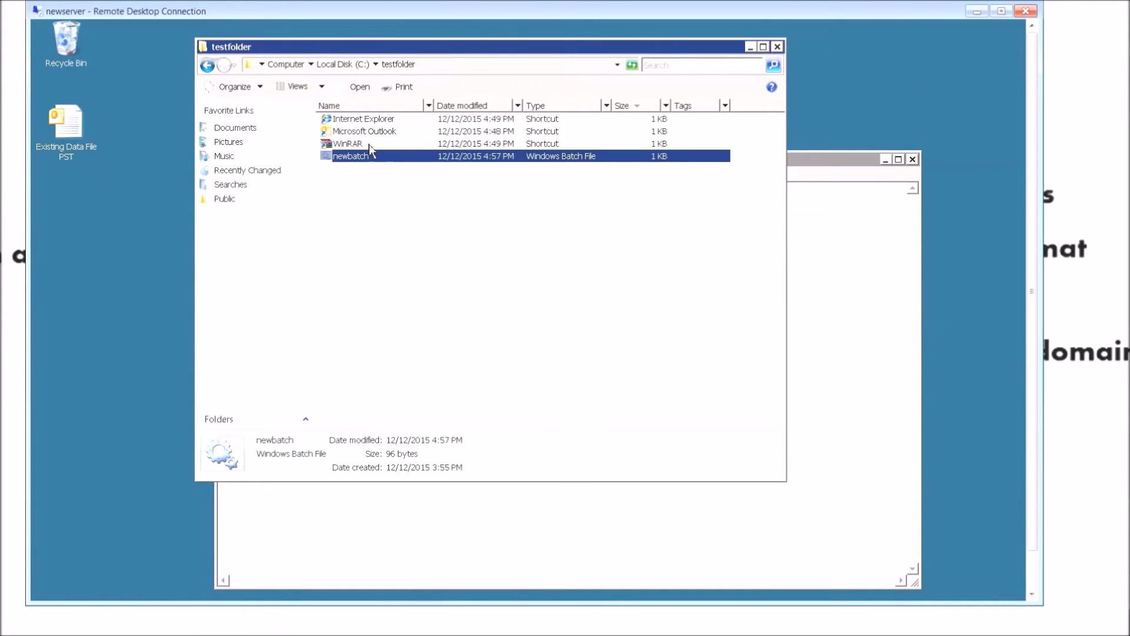
pyautogui.click(502, 537)
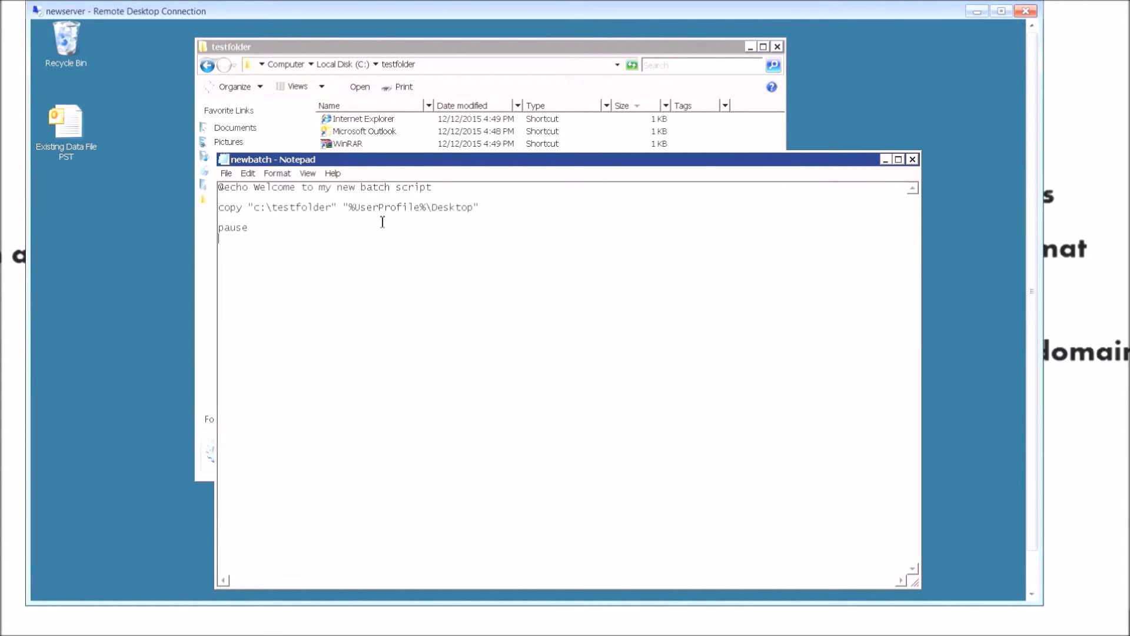
pyautogui.moveTo(579, 164); pyautogui.dragTo(576, 122)
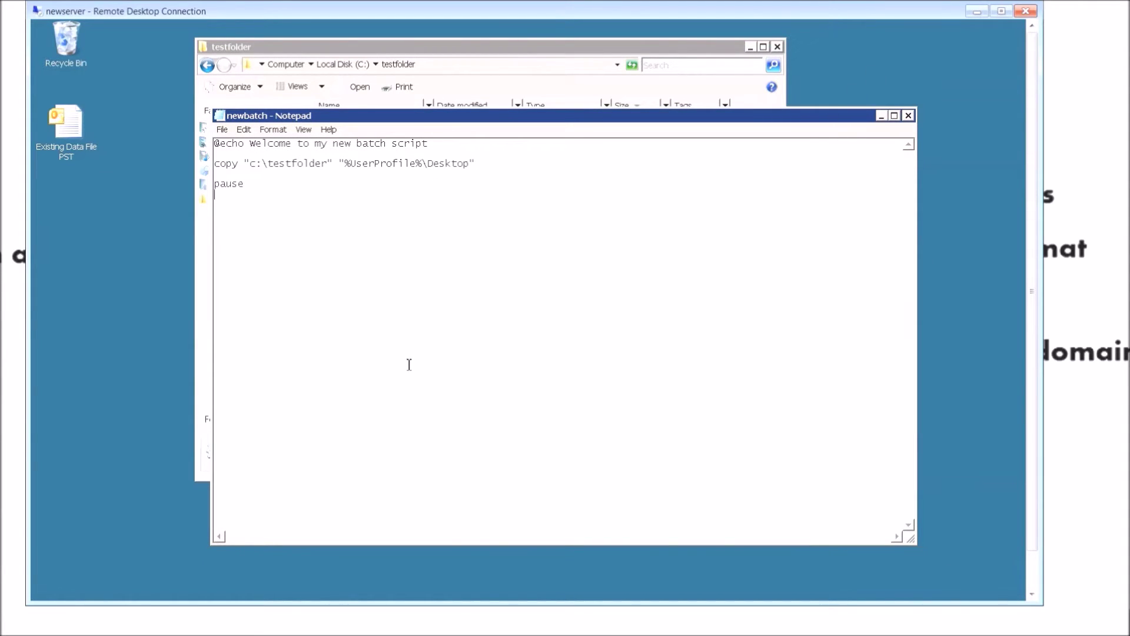
pyautogui.moveTo(1034, 323); pyautogui.dragTo(1034, 358)
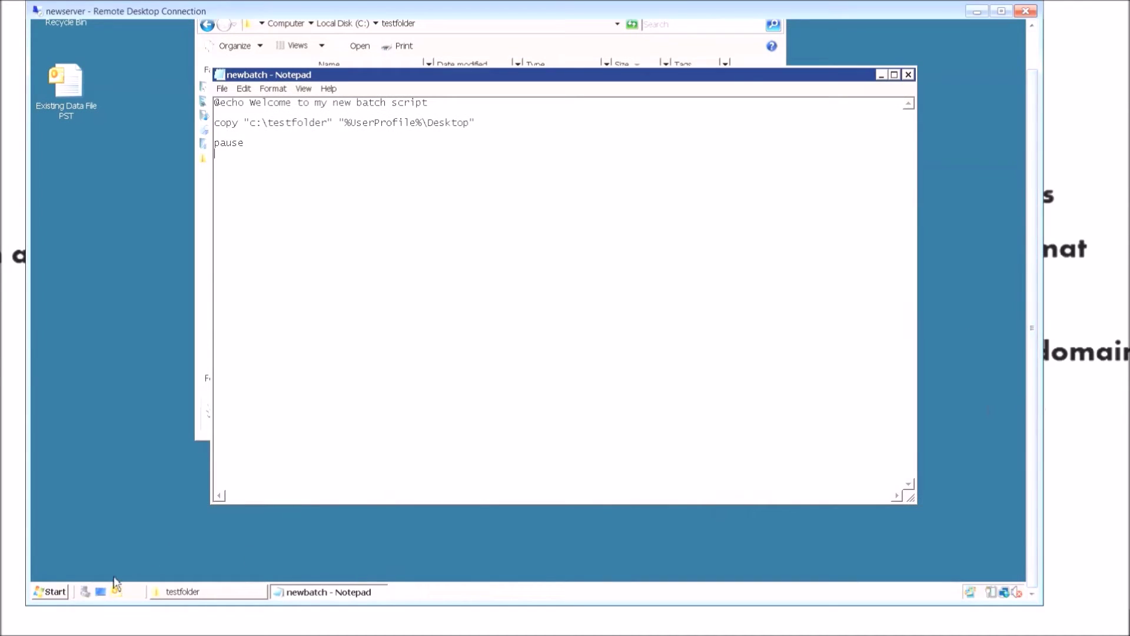
# Launch Active Directory Users and Computers past UAC, minimize Notepad, and select the domain user.
pyautogui.click(53, 591)
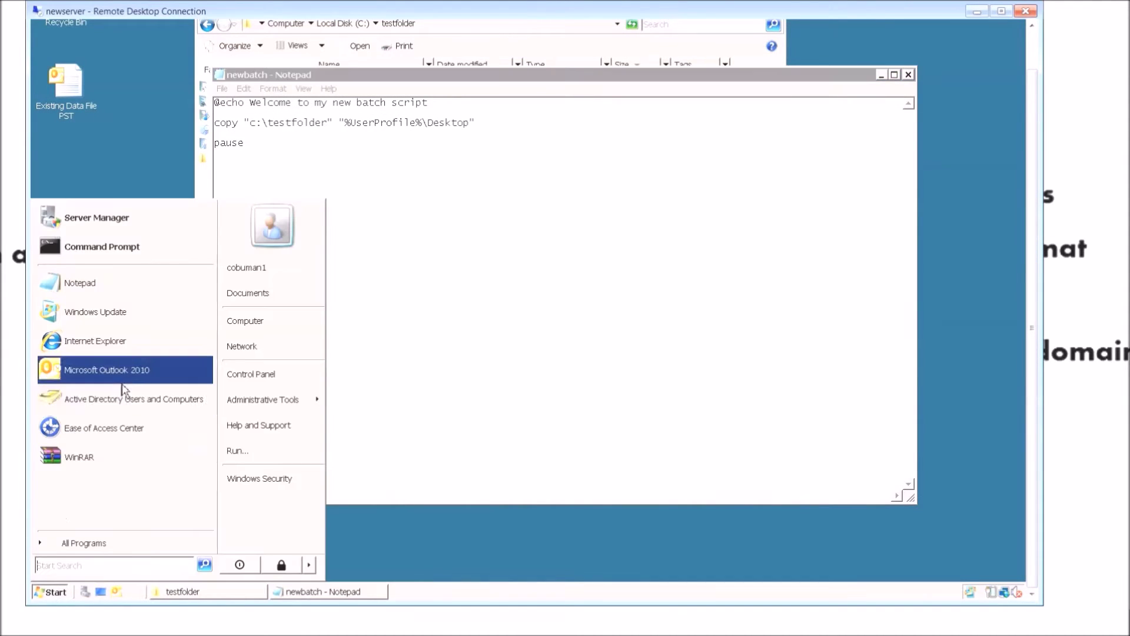
pyautogui.click(115, 400)
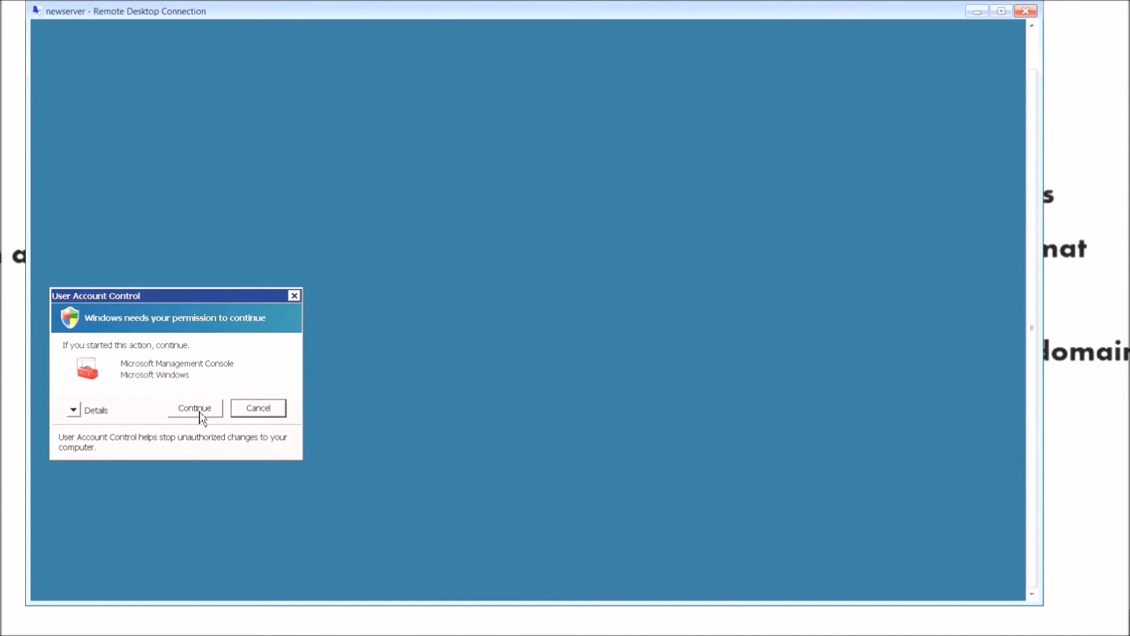
pyautogui.click(198, 409)
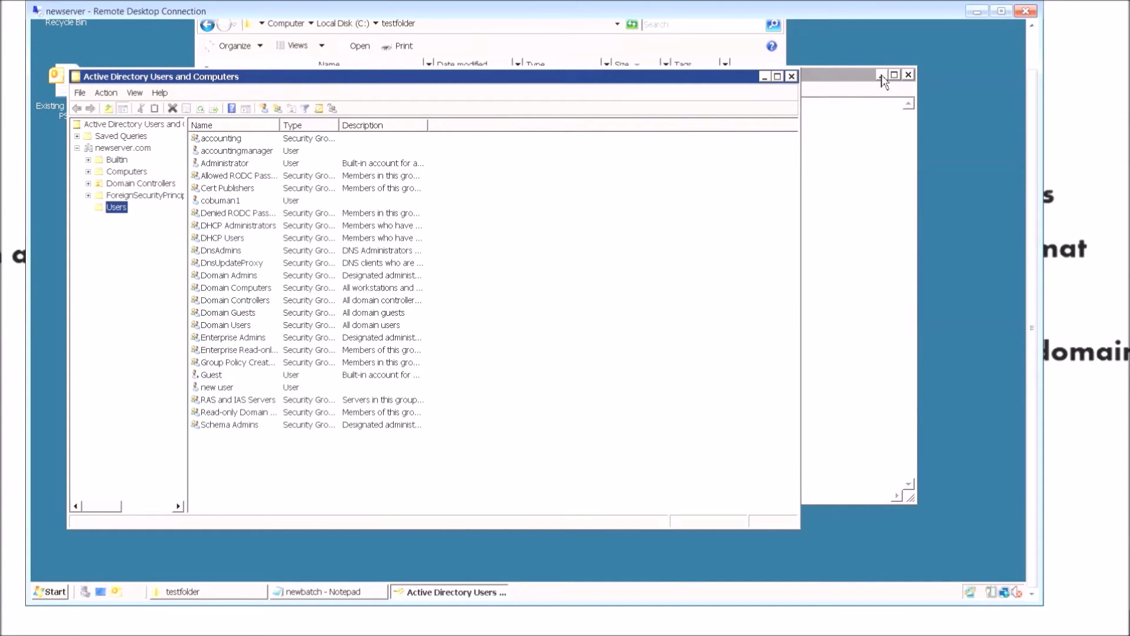
pyautogui.click(882, 76)
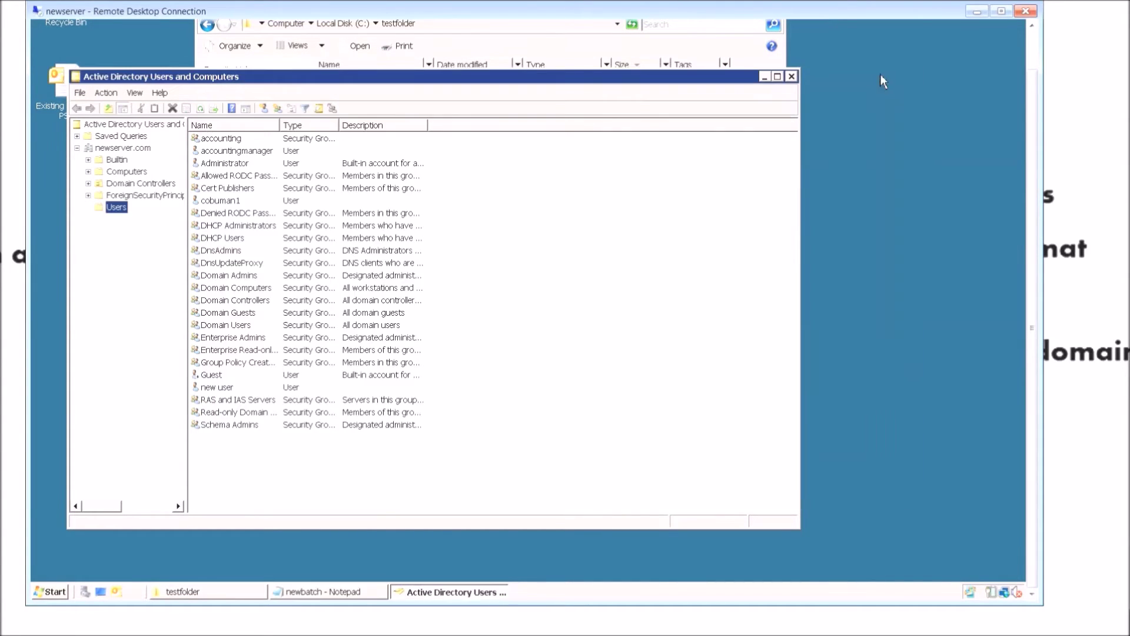
pyautogui.click(222, 205)
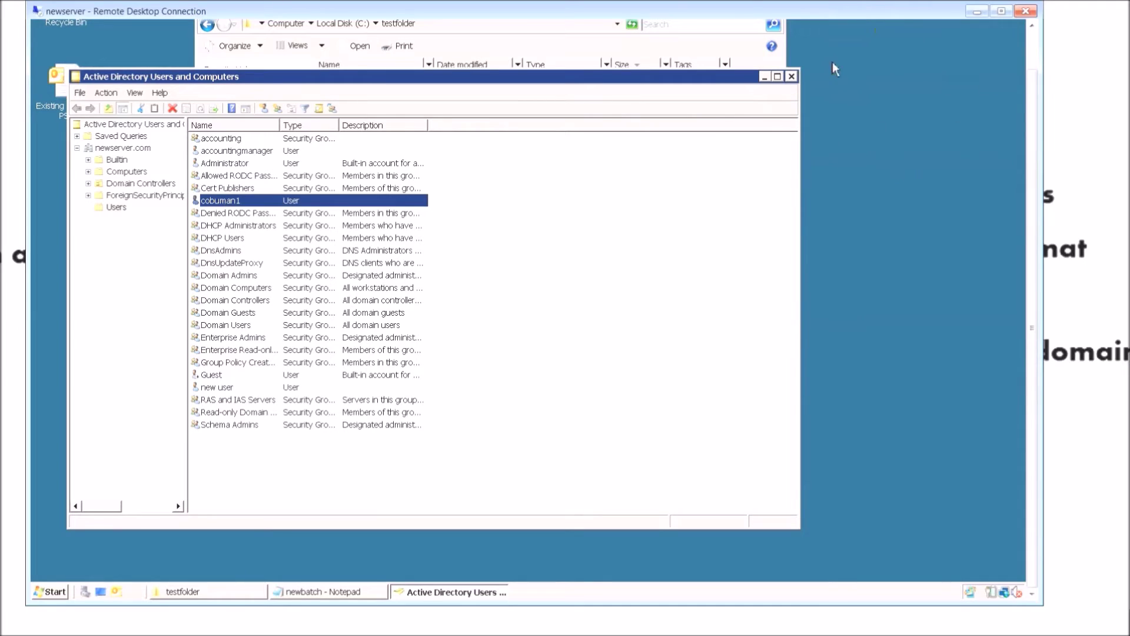
# Show the domain user's Profile tab with its empty Logon script field, then bring testfolder forward.
pyautogui.doubleClick(229, 202)
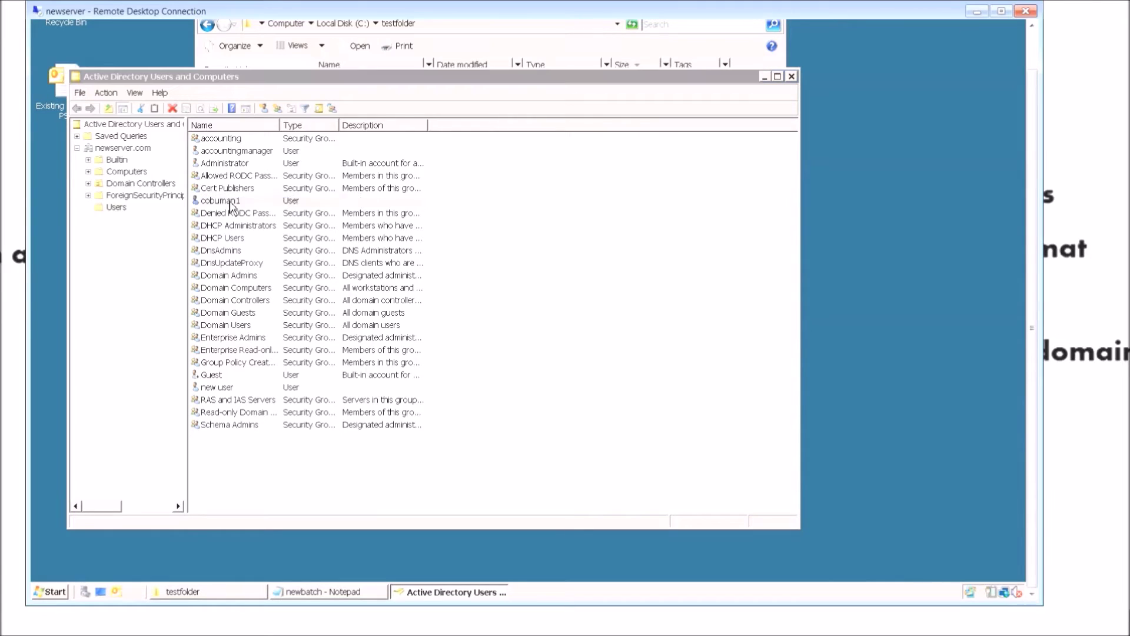
pyautogui.moveTo(439, 116)
pyautogui.mouseDown()
pyautogui.moveTo(415, 138)
pyautogui.moveTo(425, 125)
pyautogui.mouseUp()
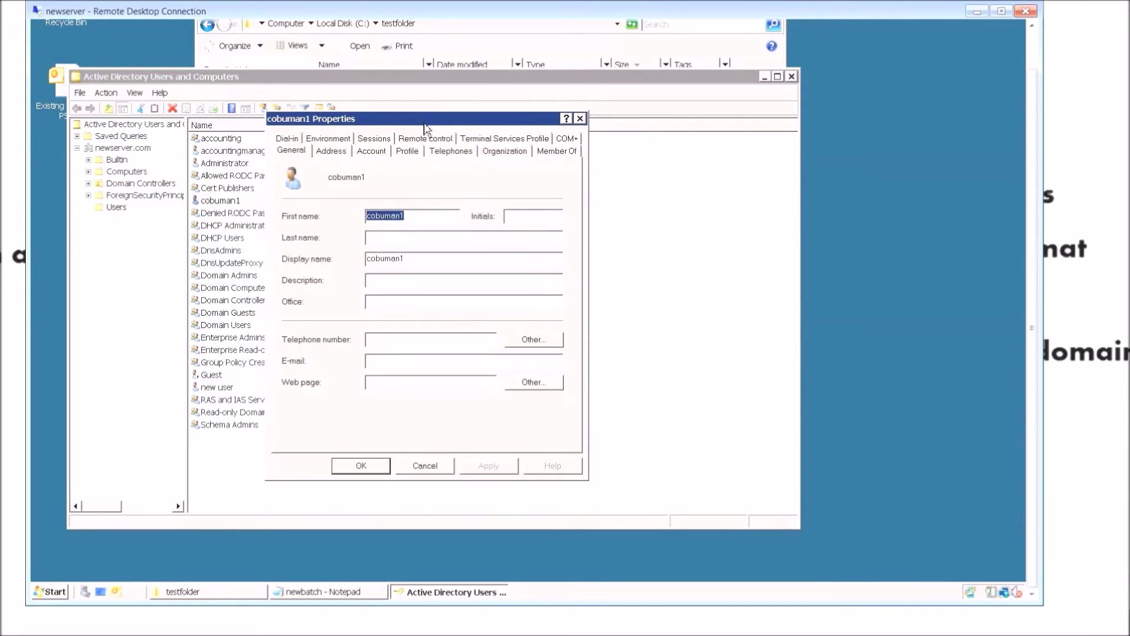
pyautogui.click(406, 152)
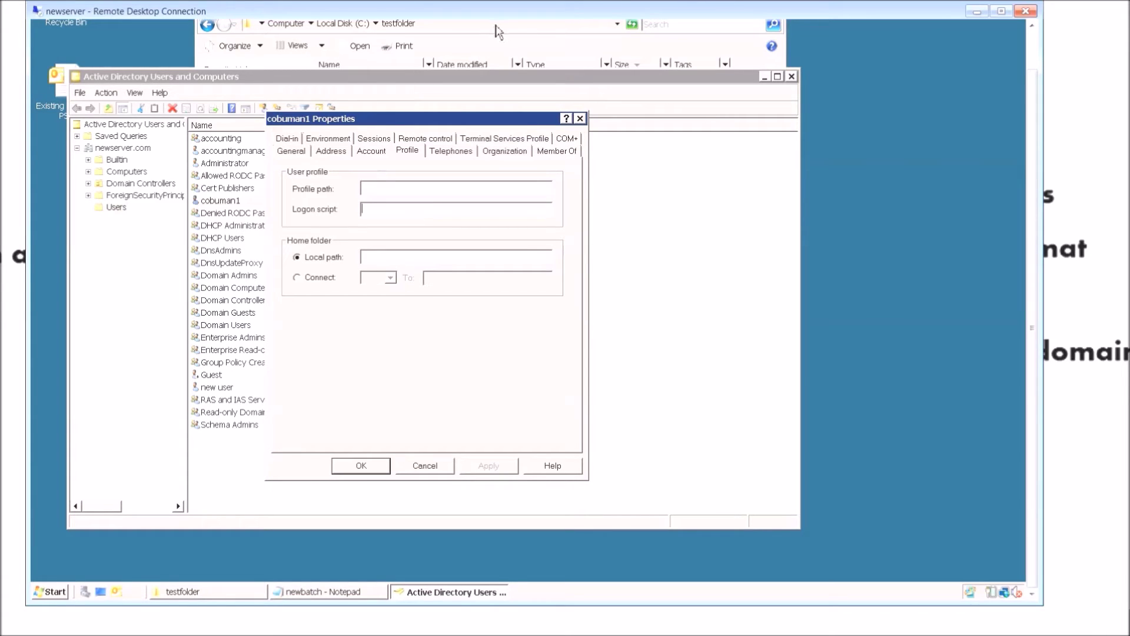
pyautogui.click(437, 26)
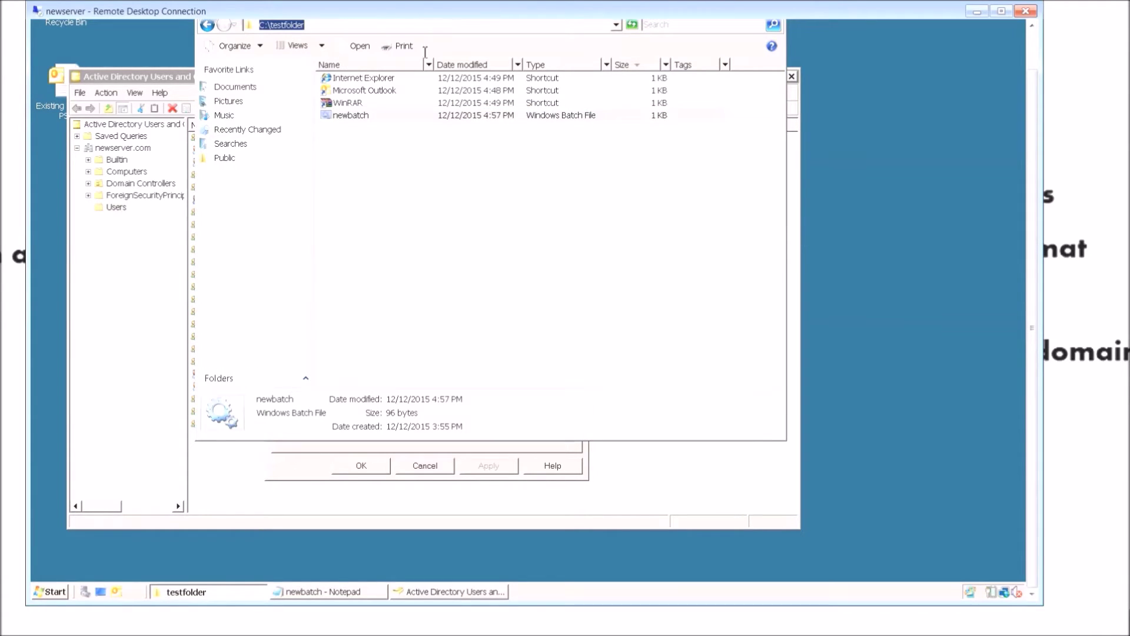
# Navigate back to C:\testfolder and select the newbatch batch file.
pyautogui.click(414, 191)
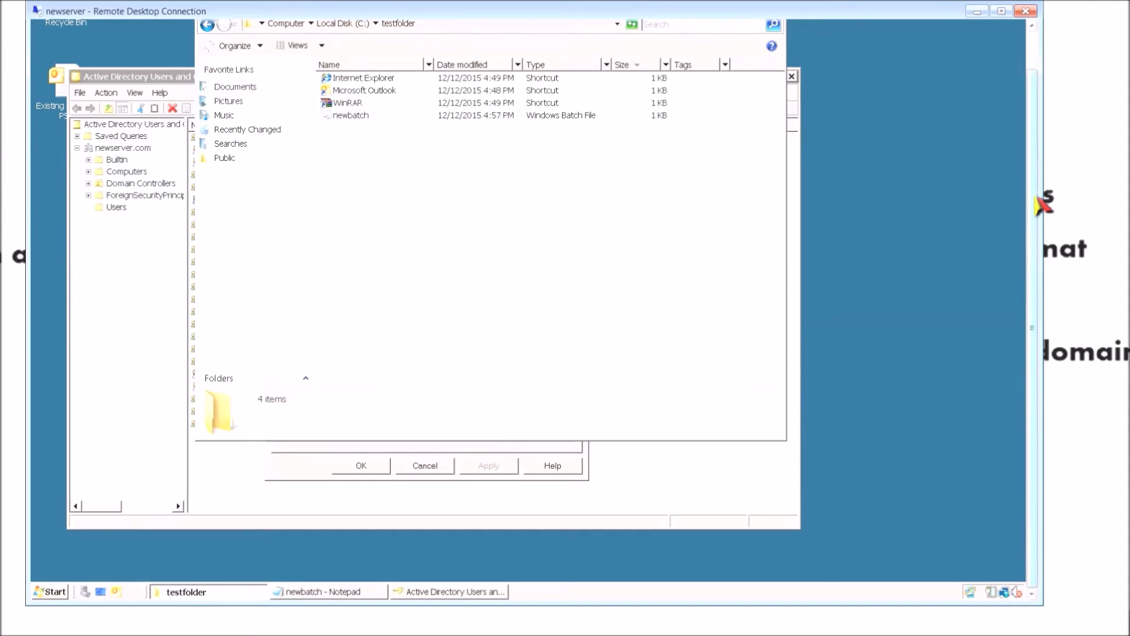
pyautogui.scroll(2, 1035, 188)
pyautogui.moveTo(404, 46); pyautogui.dragTo(402, 58)
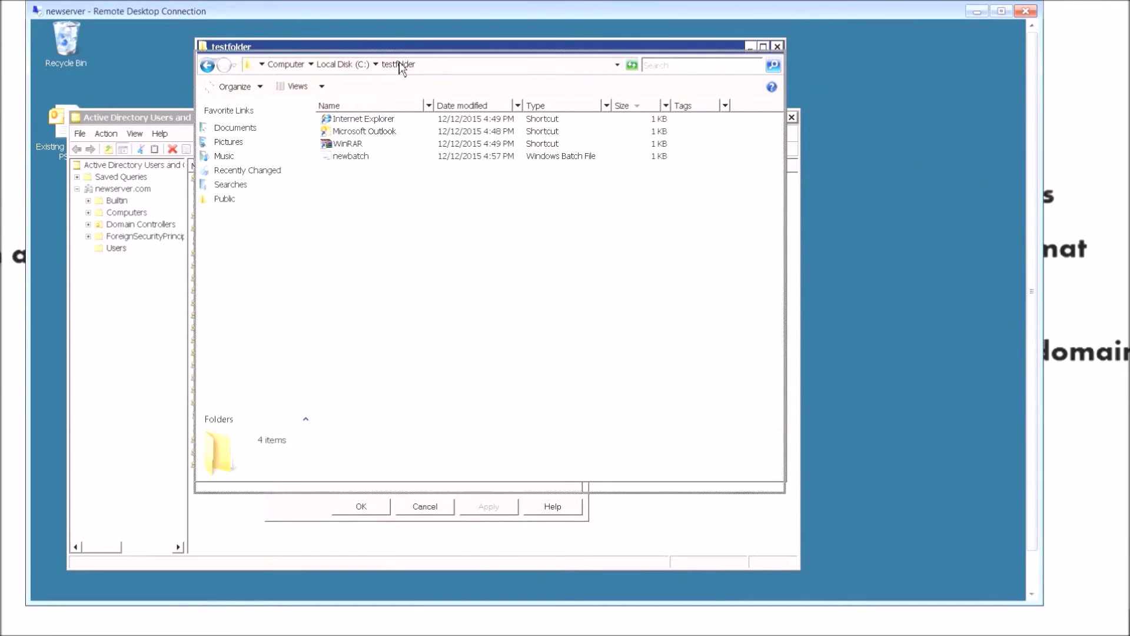
pyautogui.click(351, 78)
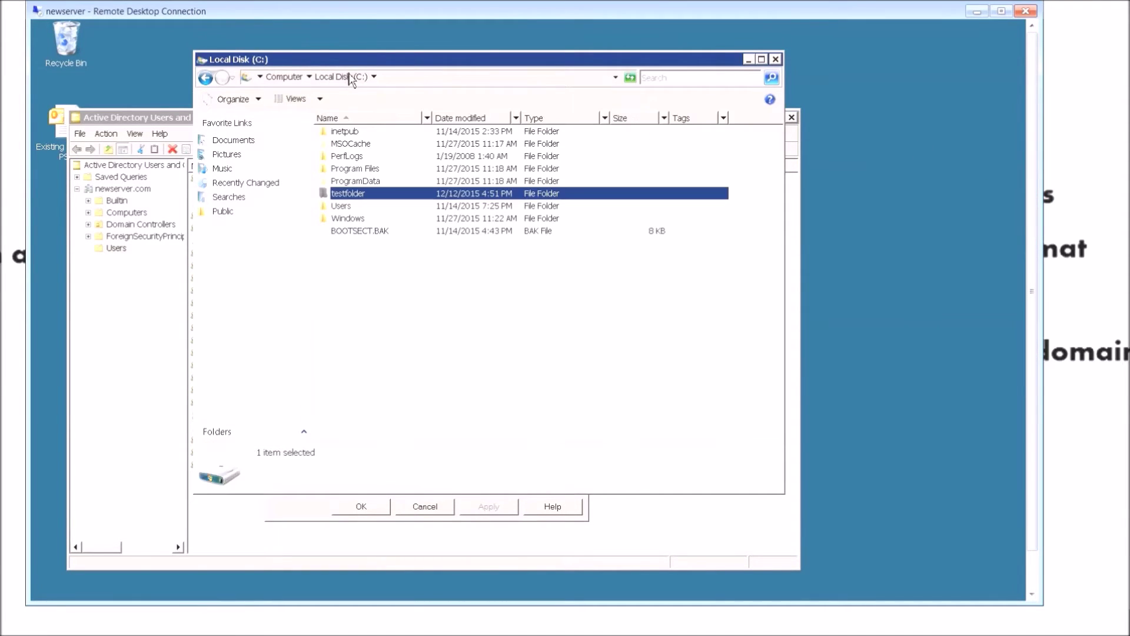
pyautogui.doubleClick(351, 194)
pyautogui.click(356, 170)
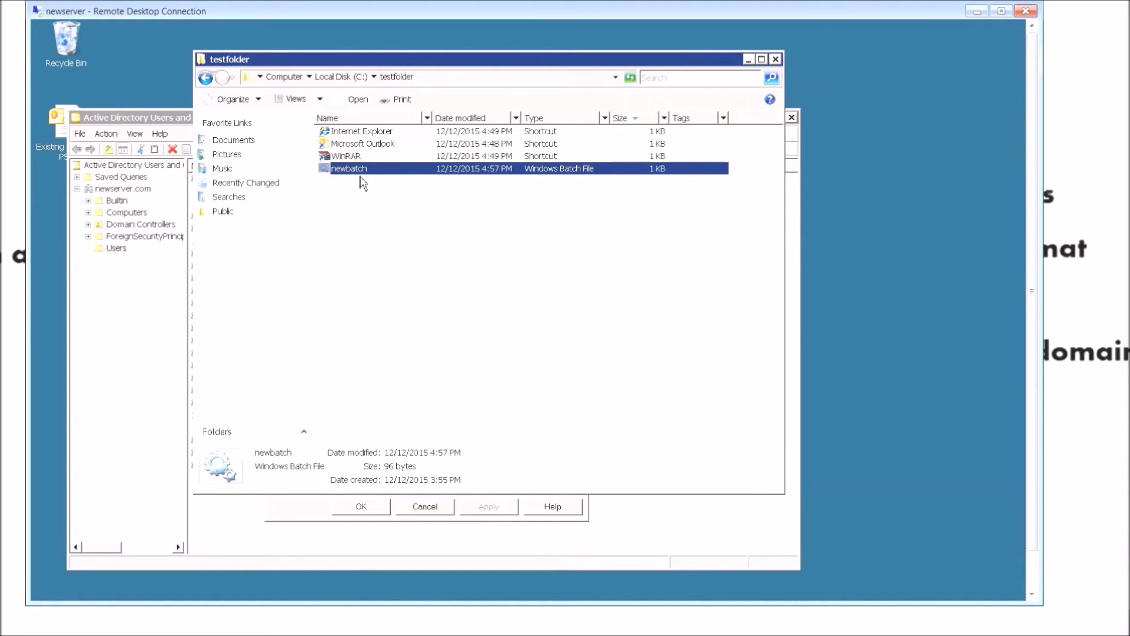
# Reopen the domain user's Properties in Active Directory Users and Computers.
pyautogui.click(153, 118)
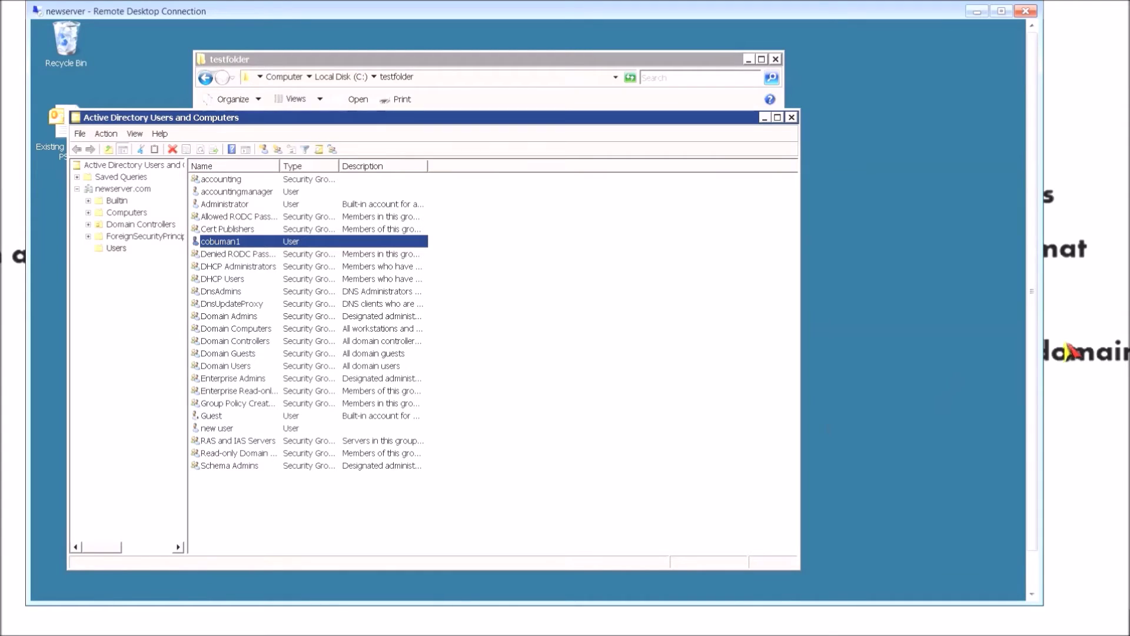
pyautogui.moveTo(1037, 355); pyautogui.dragTo(1031, 393)
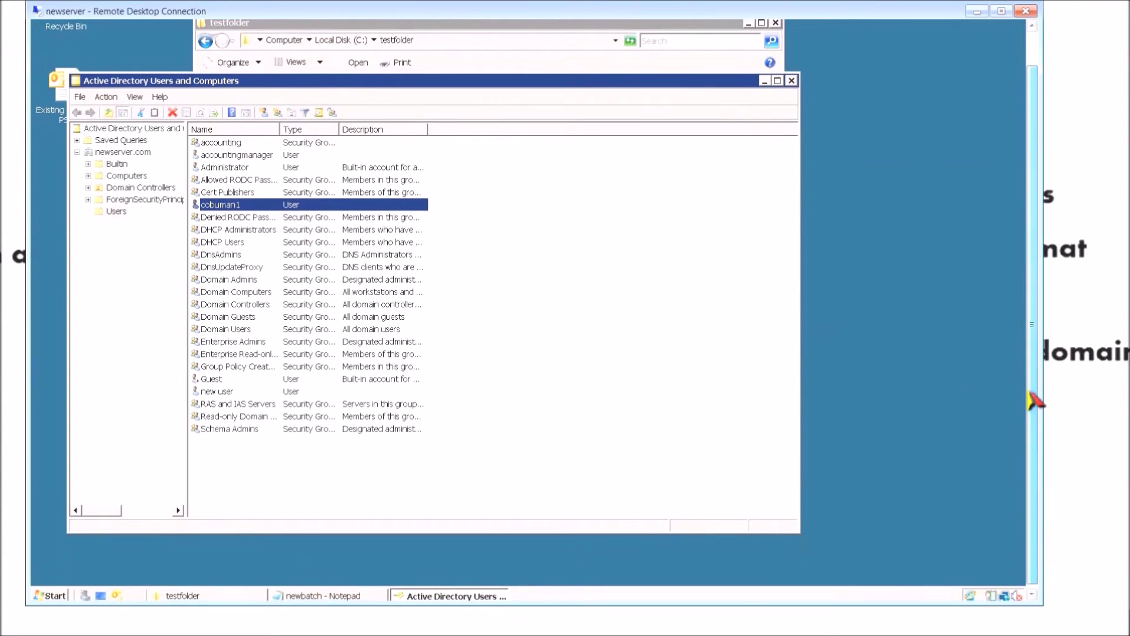
pyautogui.doubleClick(269, 207)
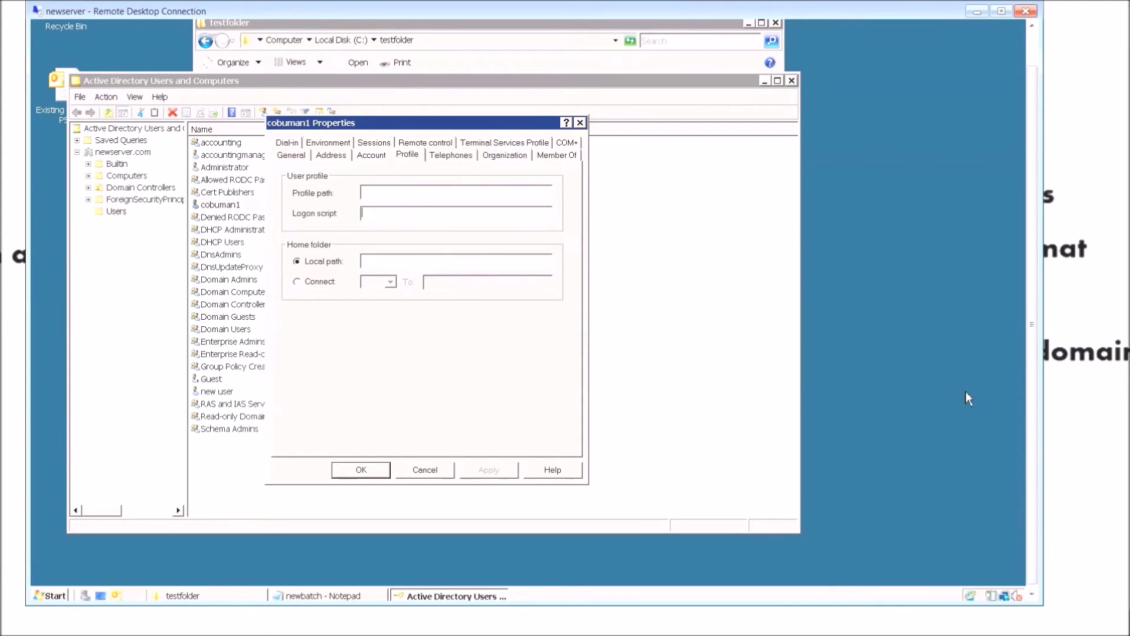
# Enter c:\testfolder\newbatch as the user's logon script, apply it and close Properties.
pyautogui.write('c:\\testfolder\\newbatch')
pyautogui.click(538, 26)
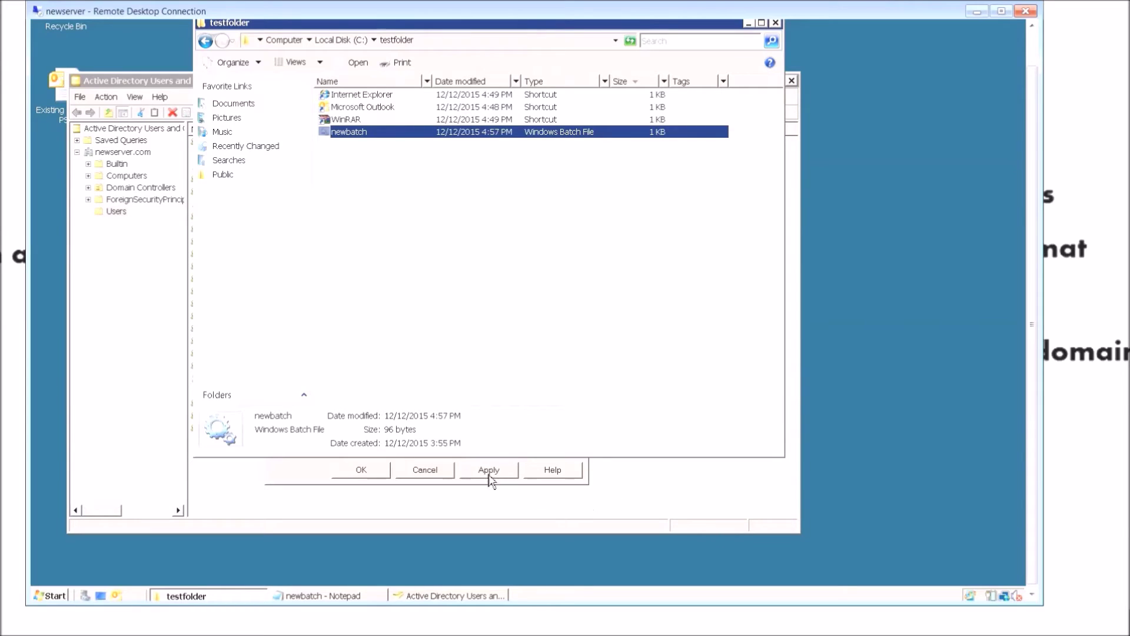
pyautogui.click(301, 478)
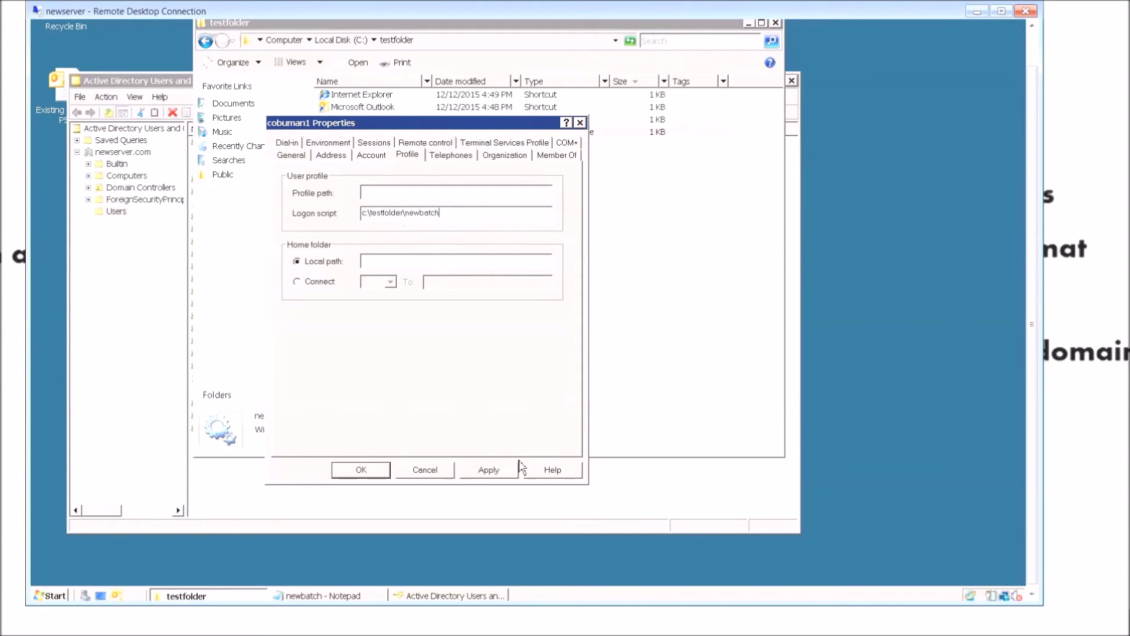
pyautogui.click(490, 472)
pyautogui.click(376, 474)
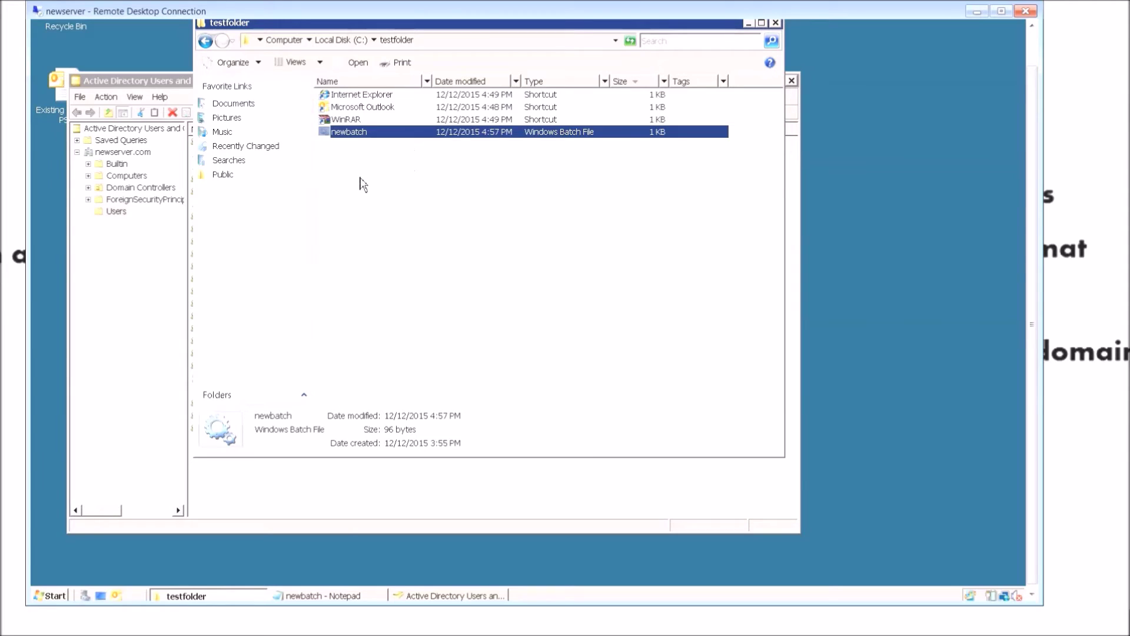
pyautogui.moveTo(168, 81); pyautogui.dragTo(210, 77)
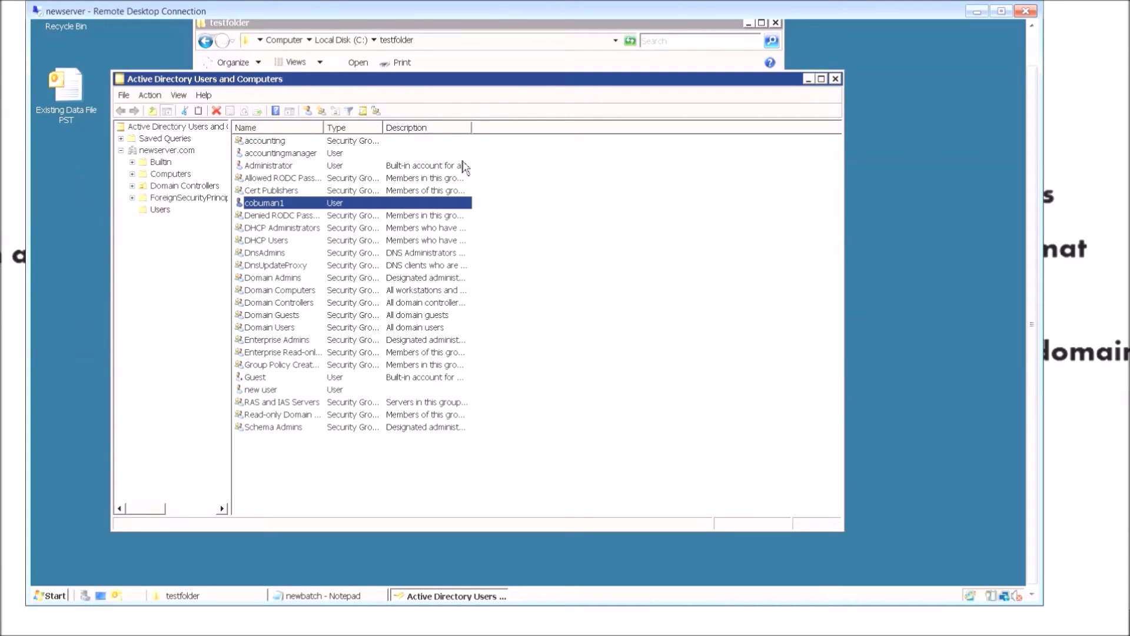
pyautogui.click(497, 31)
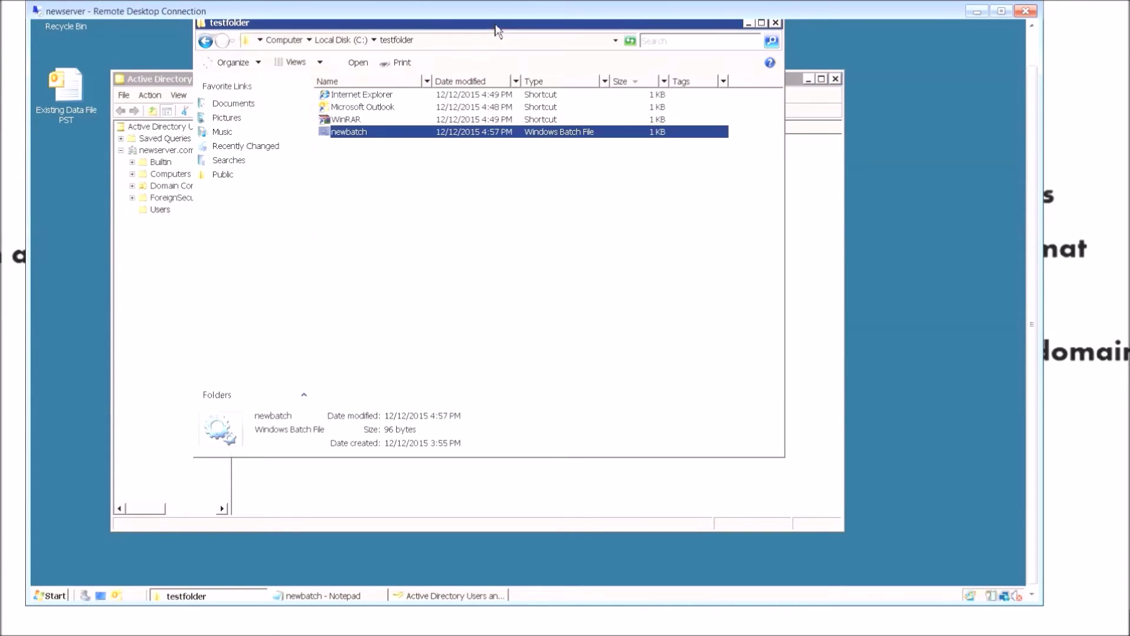
pyautogui.rightClick(373, 135)
pyautogui.click(405, 152)
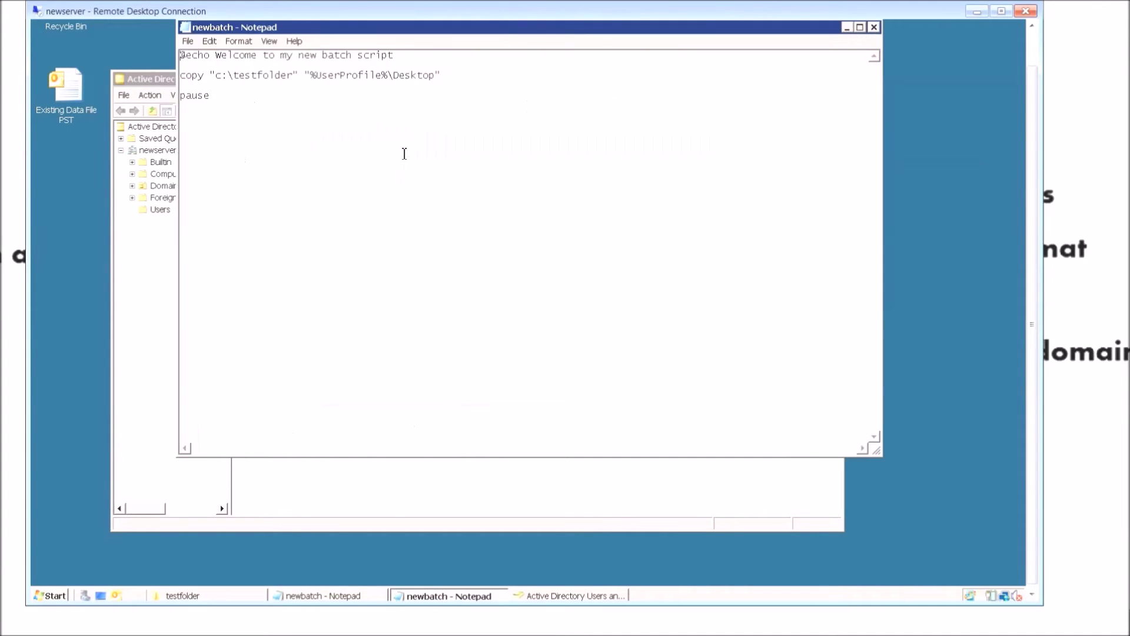
pyautogui.moveTo(510, 39); pyautogui.dragTo(504, 115)
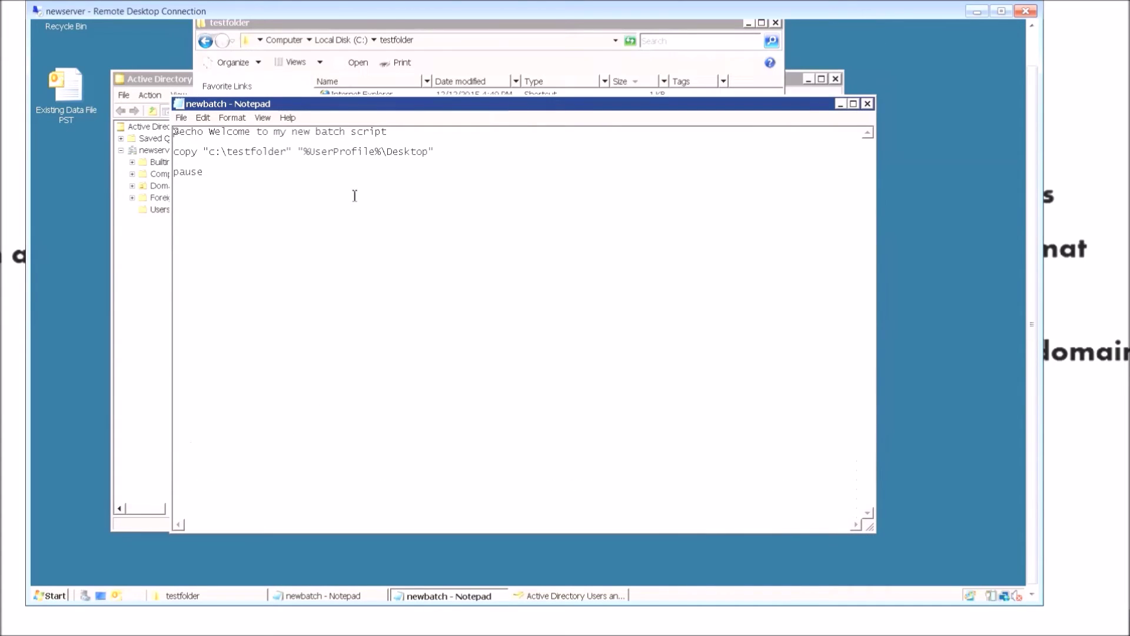
pyautogui.click(241, 173)
pyautogui.click(867, 104)
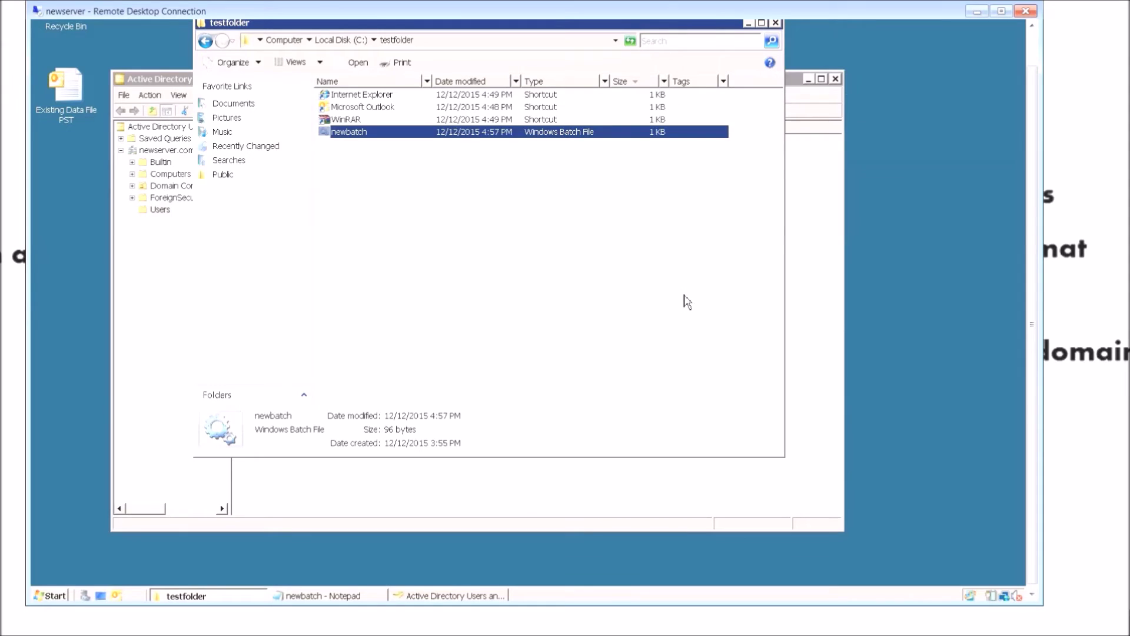
# Log off the current session through the Start menu's power options.
pyautogui.click(55, 595)
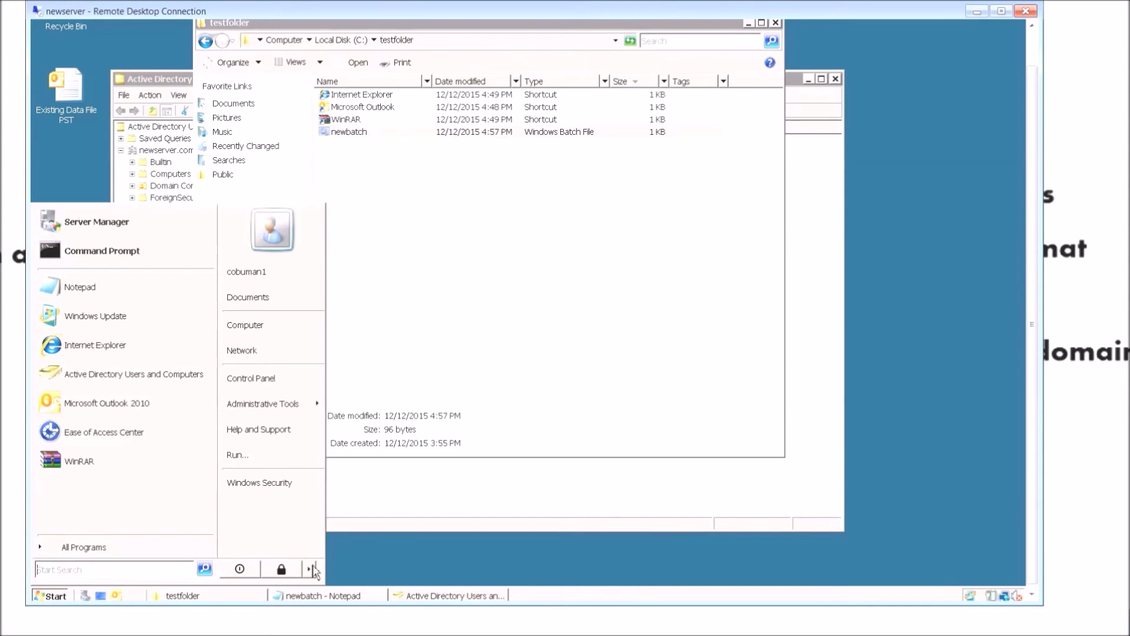
pyautogui.moveTo(308, 568)
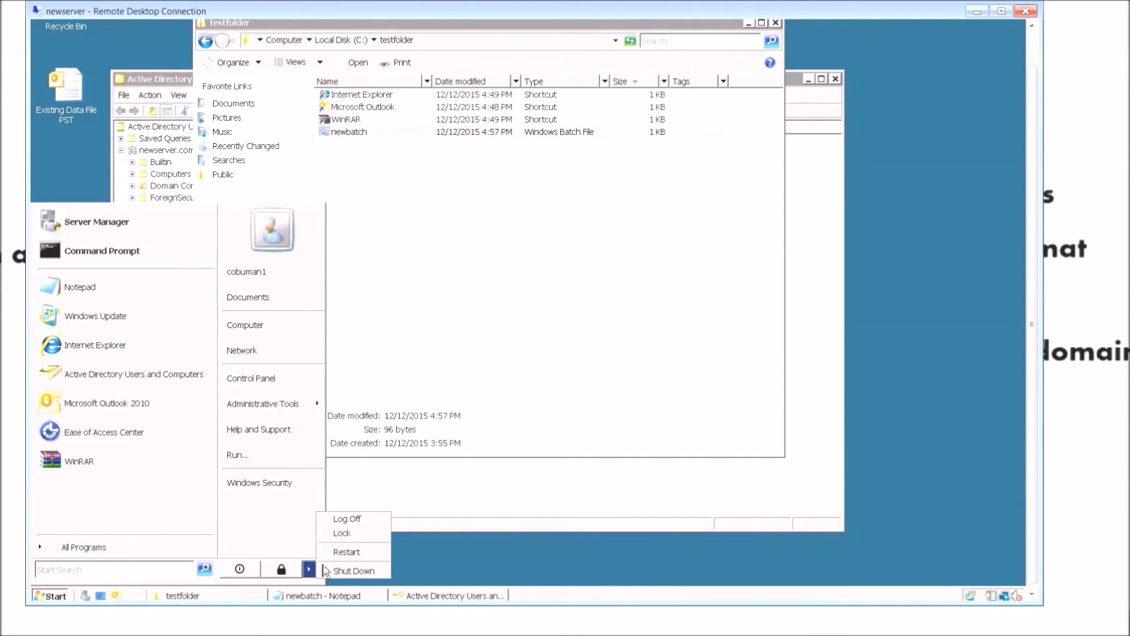
pyautogui.click(359, 520)
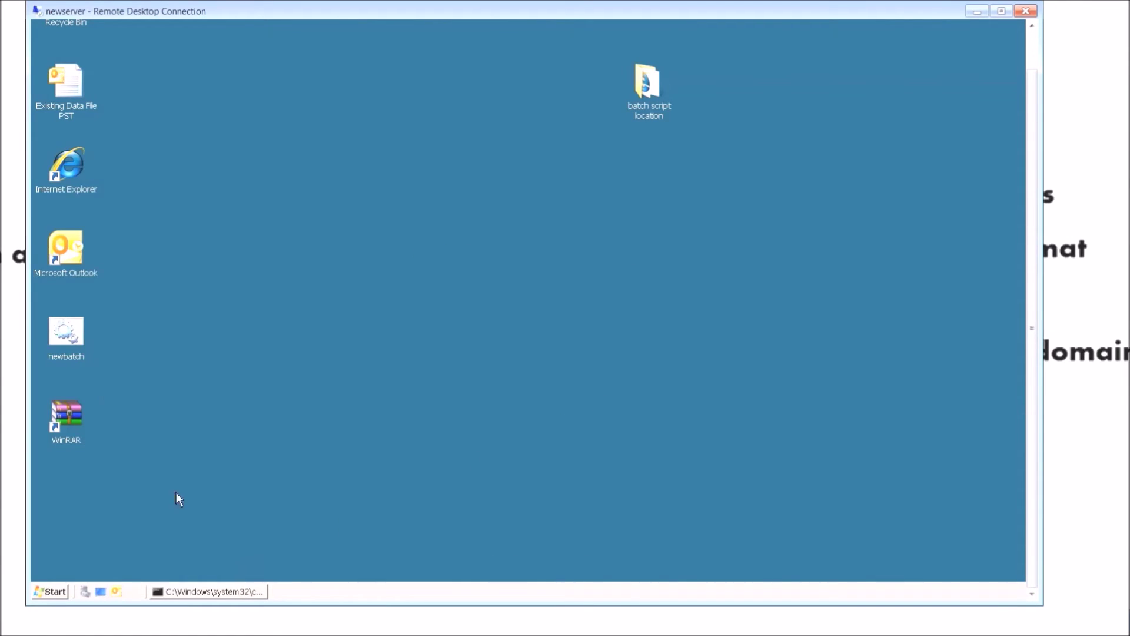
# Show the logon script's console reporting 4 files copied to the Desktop; close Server Manager.
pyautogui.click(238, 592)
pyautogui.moveTo(296, 47); pyautogui.dragTo(439, 103)
pyautogui.moveTo(552, 94); pyautogui.dragTo(532, 156)
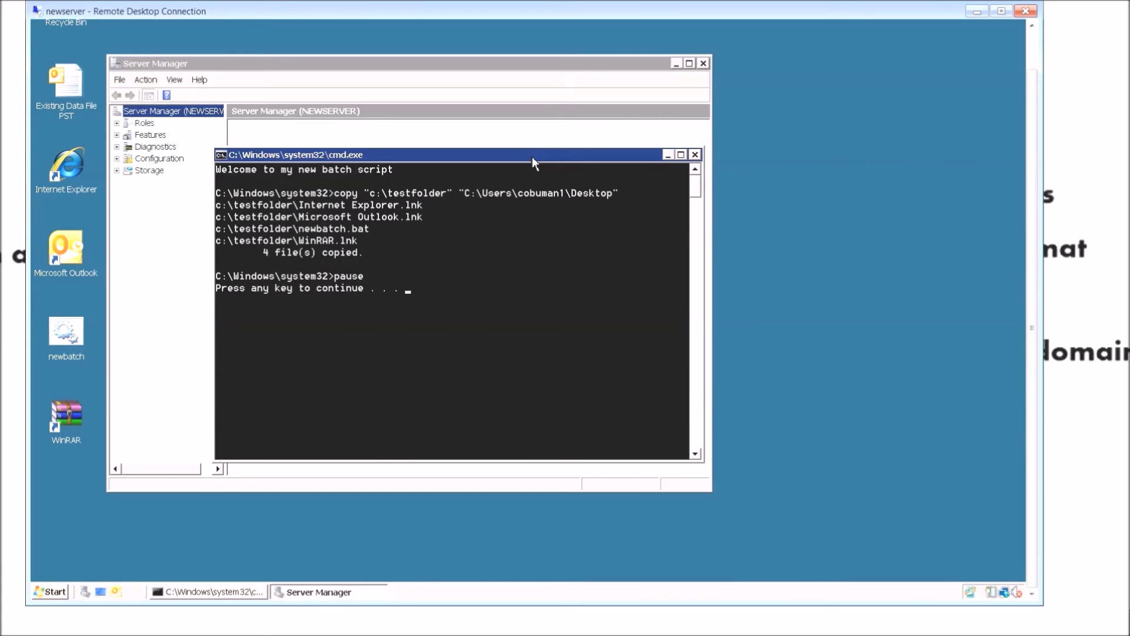
pyautogui.click(703, 63)
pyautogui.moveTo(496, 159); pyautogui.dragTo(495, 179)
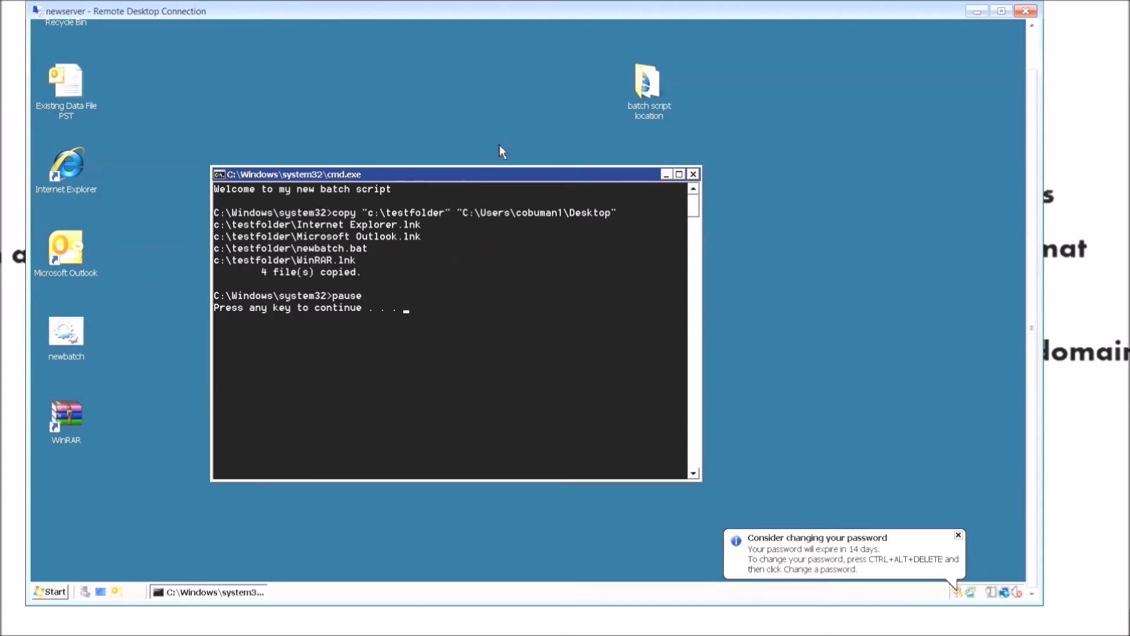
pyautogui.moveTo(467, 178); pyautogui.dragTo(473, 139)
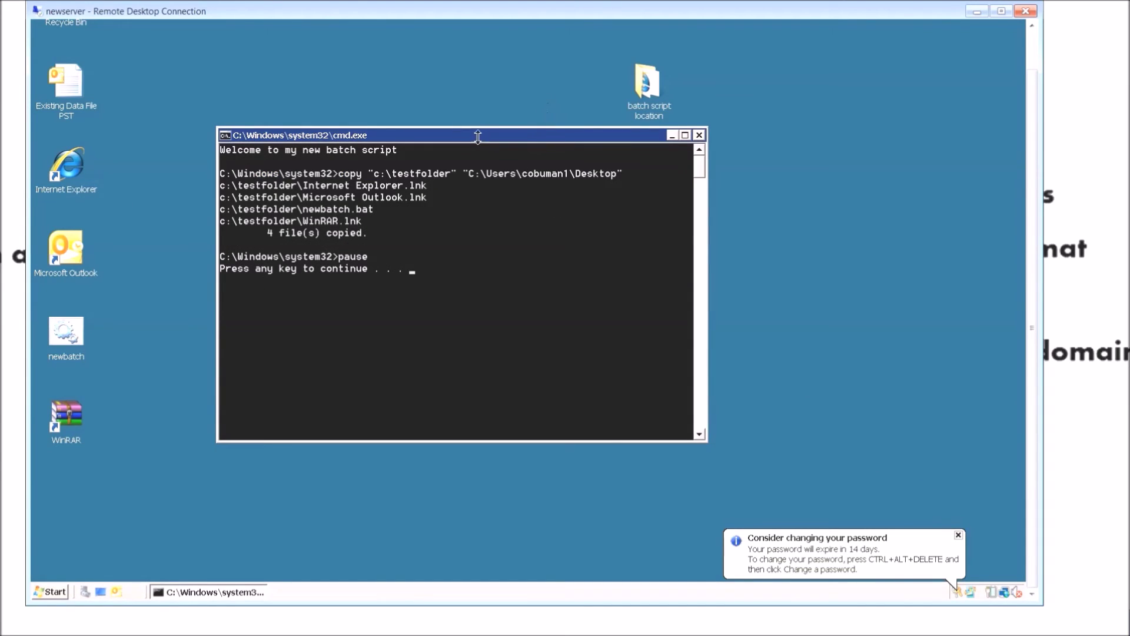
pyautogui.moveTo(478, 136); pyautogui.dragTo(458, 175)
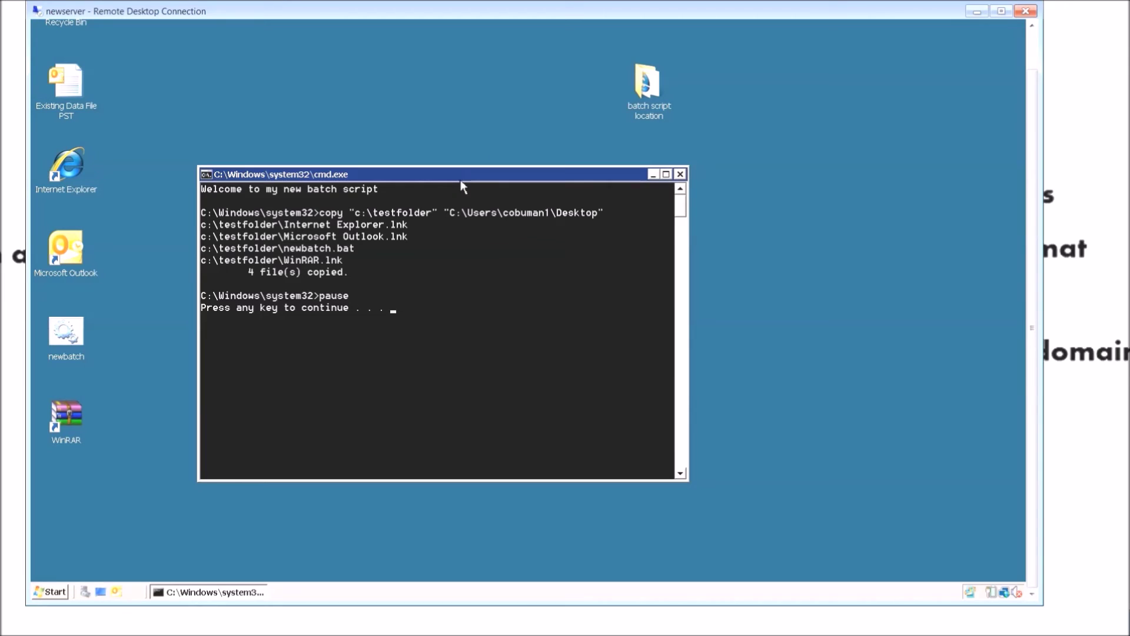
# Browse through Computer, Local Disk (C:) and Users into the Default profile folder.
pyautogui.click(51, 592)
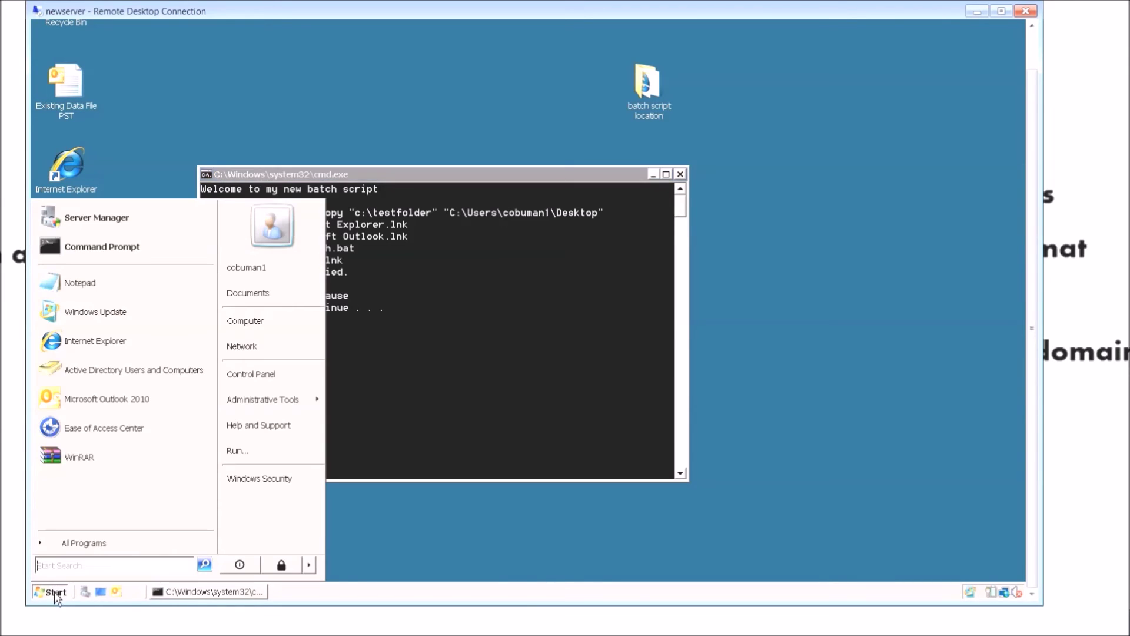
pyautogui.click(274, 322)
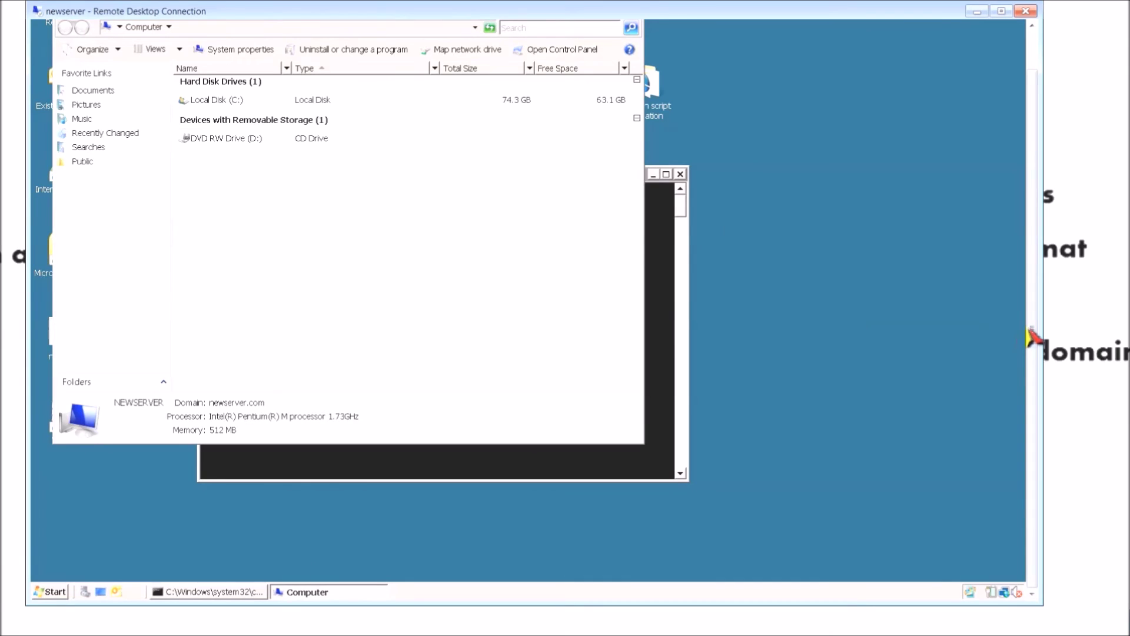
pyautogui.moveTo(1033, 336); pyautogui.dragTo(1033, 302)
pyautogui.moveTo(409, 55); pyautogui.dragTo(503, 85)
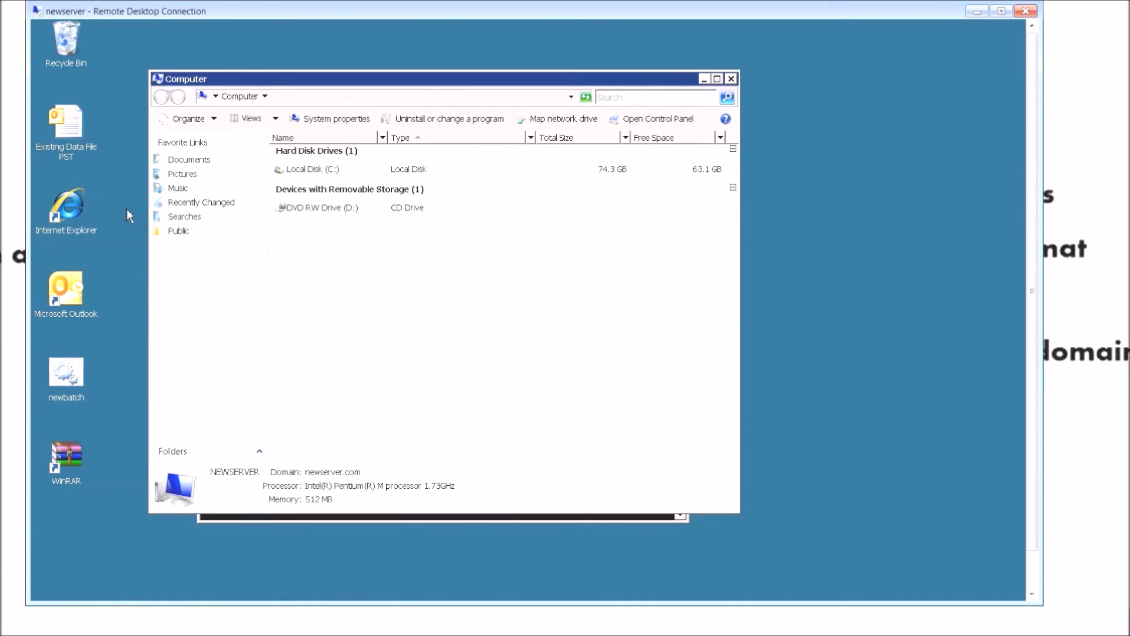
pyautogui.moveTo(327, 174)
pyautogui.moveTo(320, 172)
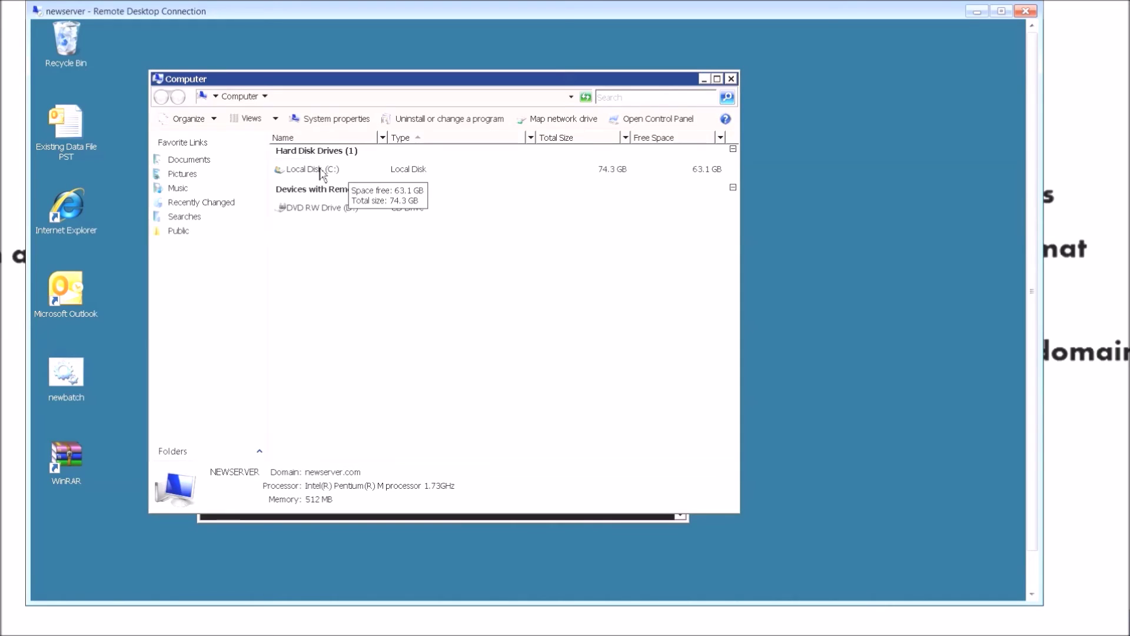
pyautogui.doubleClick(321, 170)
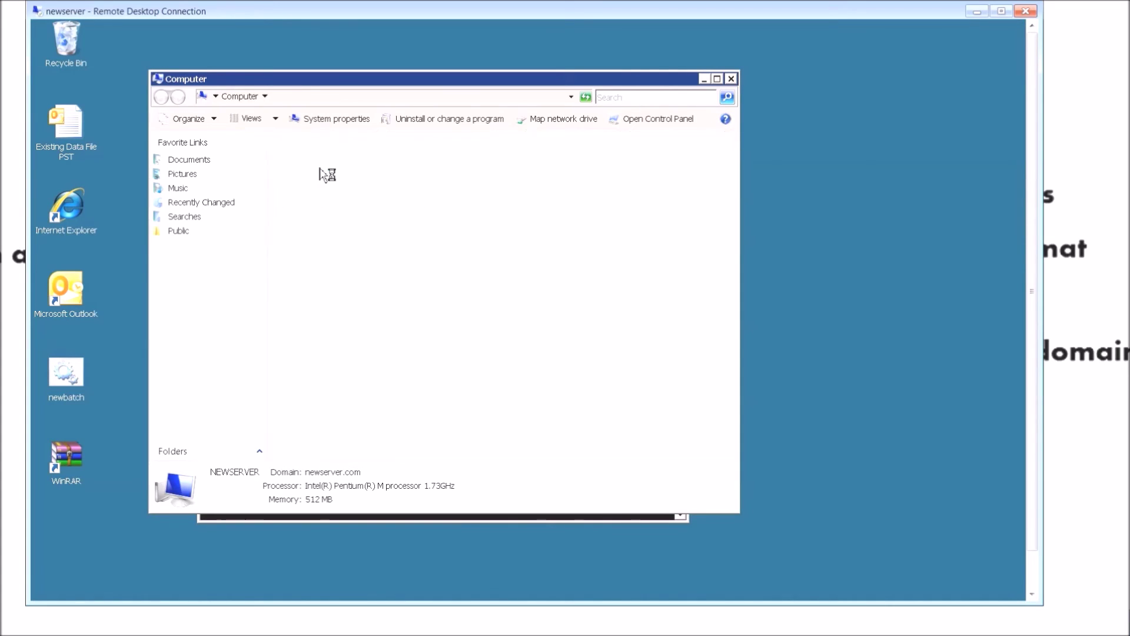
pyautogui.doubleClick(301, 227)
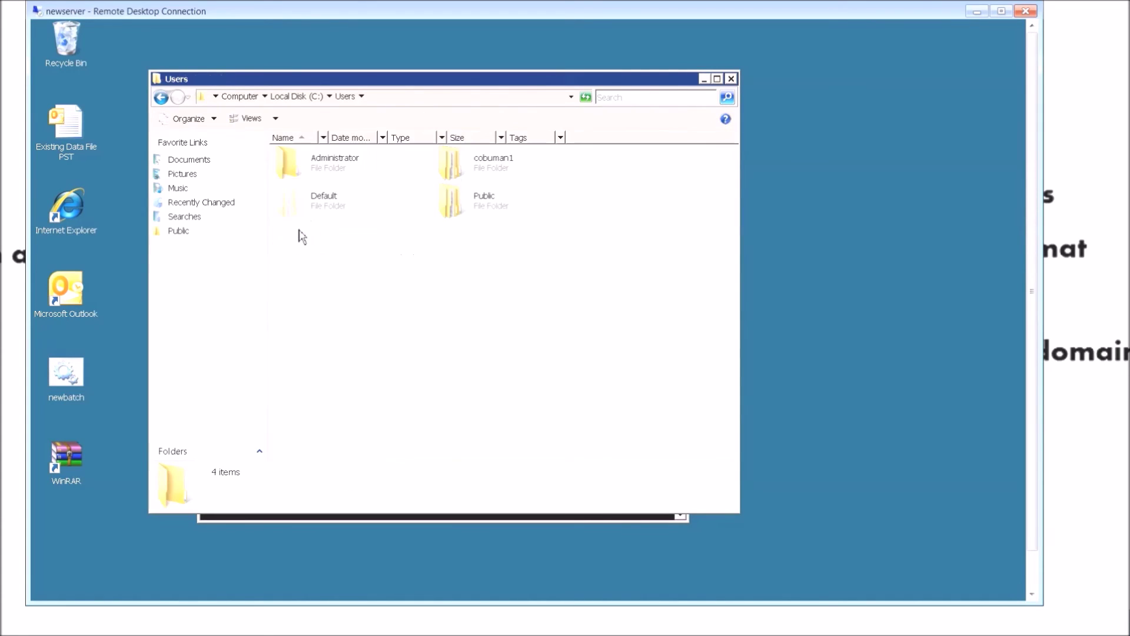
pyautogui.doubleClick(331, 216)
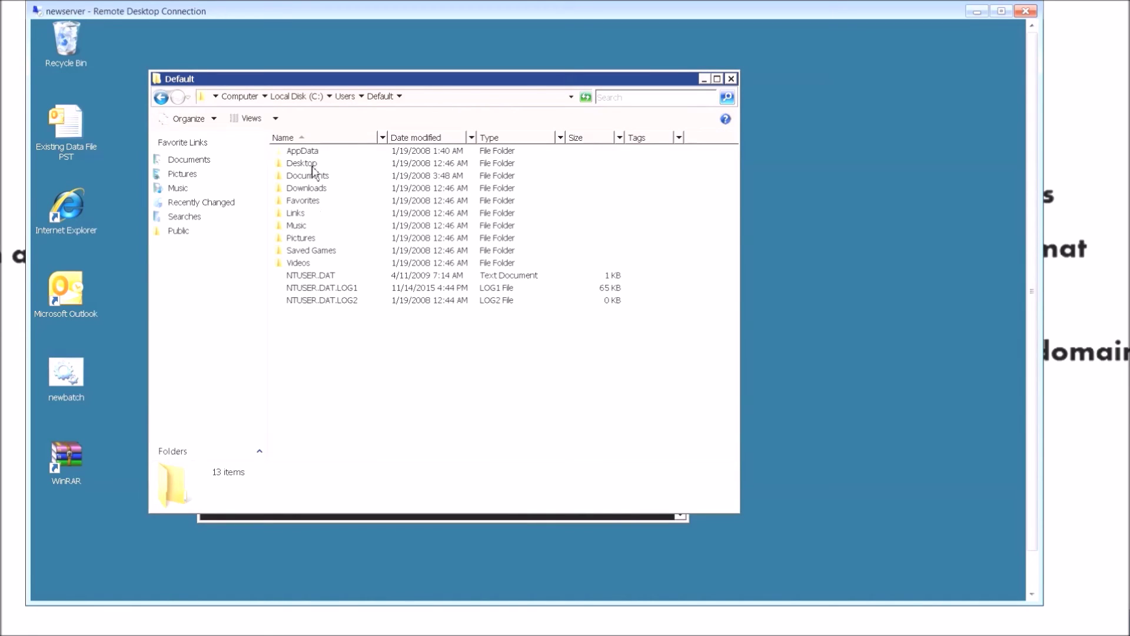
# Arrange the Default folder and command prompt windows beside the four copied desktop shortcuts.
pyautogui.moveTo(494, 88); pyautogui.dragTo(632, 131)
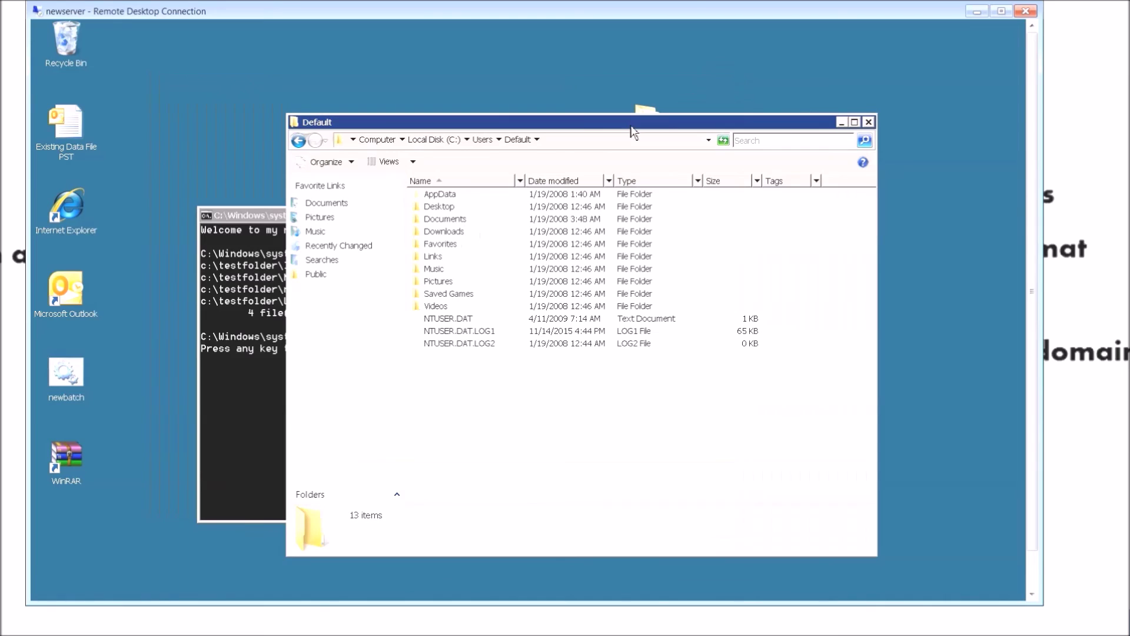
pyautogui.moveTo(268, 221); pyautogui.dragTo(269, 114)
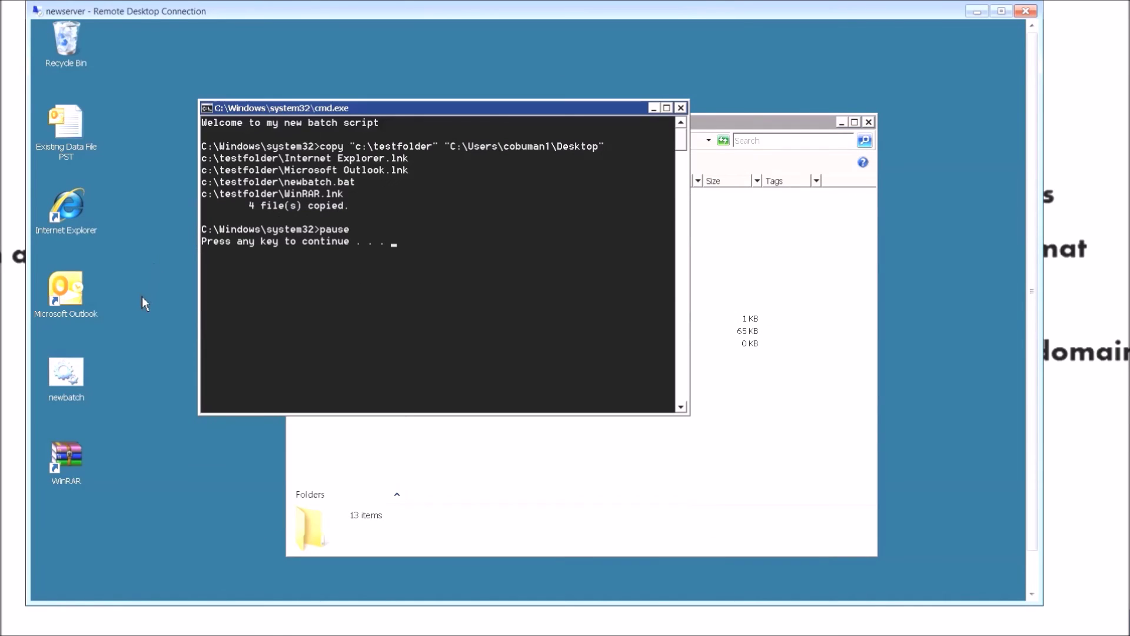
pyautogui.moveTo(139, 202); pyautogui.dragTo(61, 499)
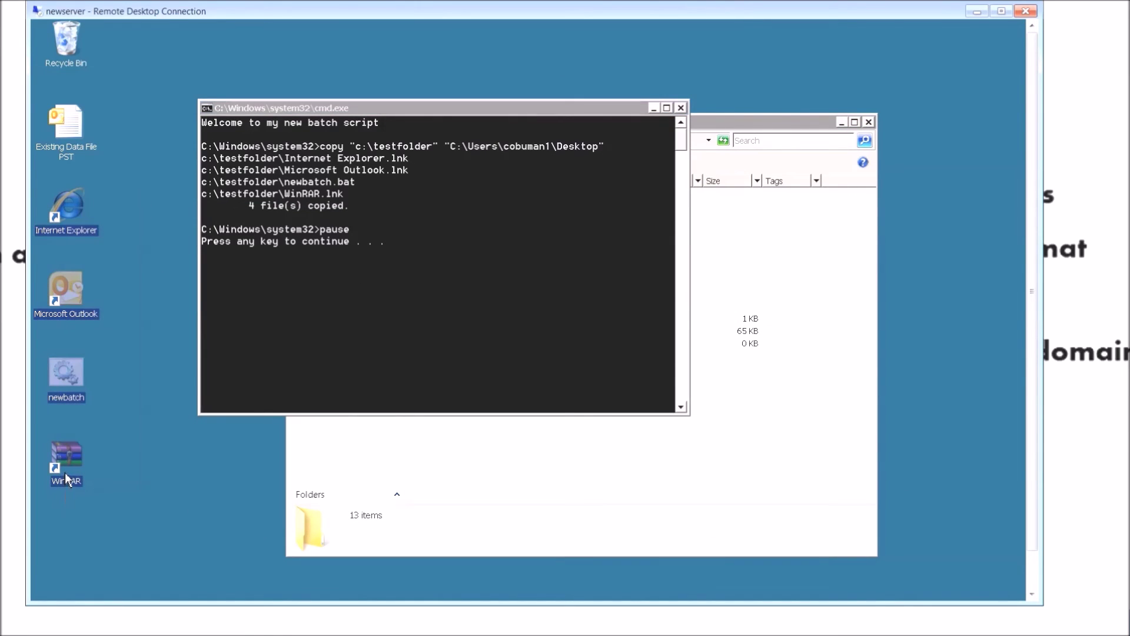
pyautogui.click(131, 303)
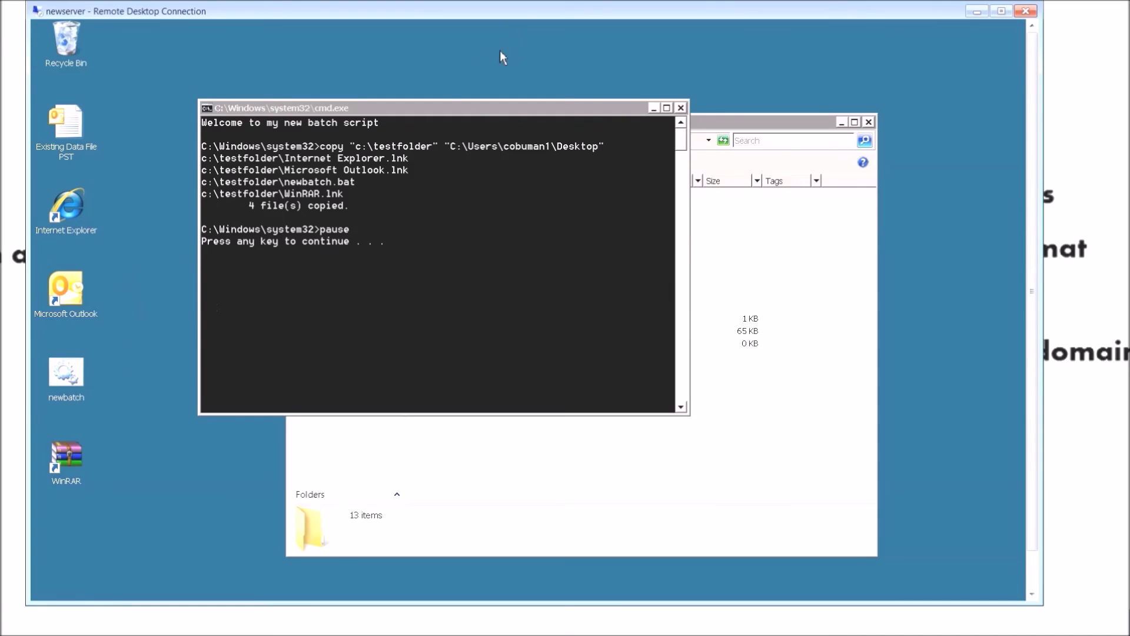
pyautogui.moveTo(469, 113); pyautogui.dragTo(444, 110)
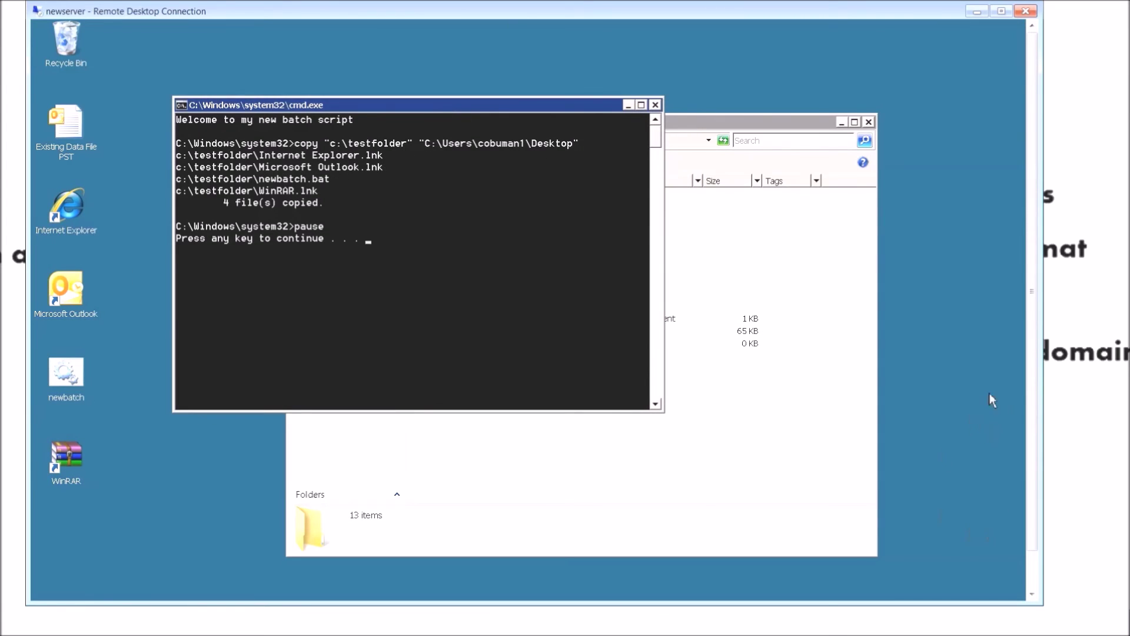
pyautogui.scroll(-2, 1033, 386)
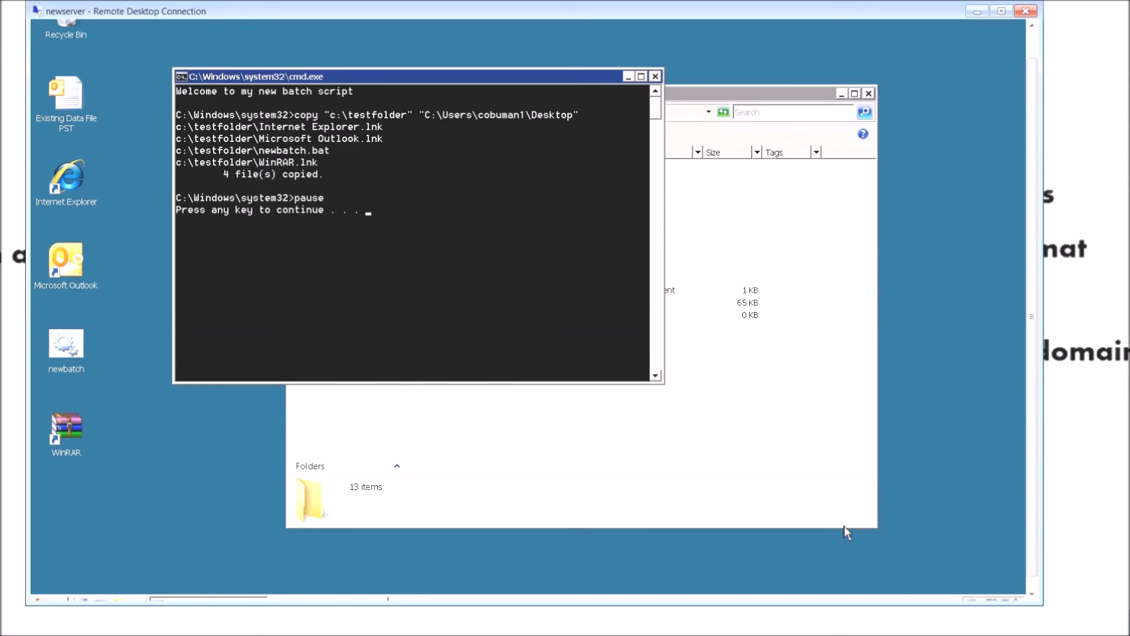
# Minimize the command prompt and navigate to C:\Users\Default\Desktop.
pyautogui.click(629, 77)
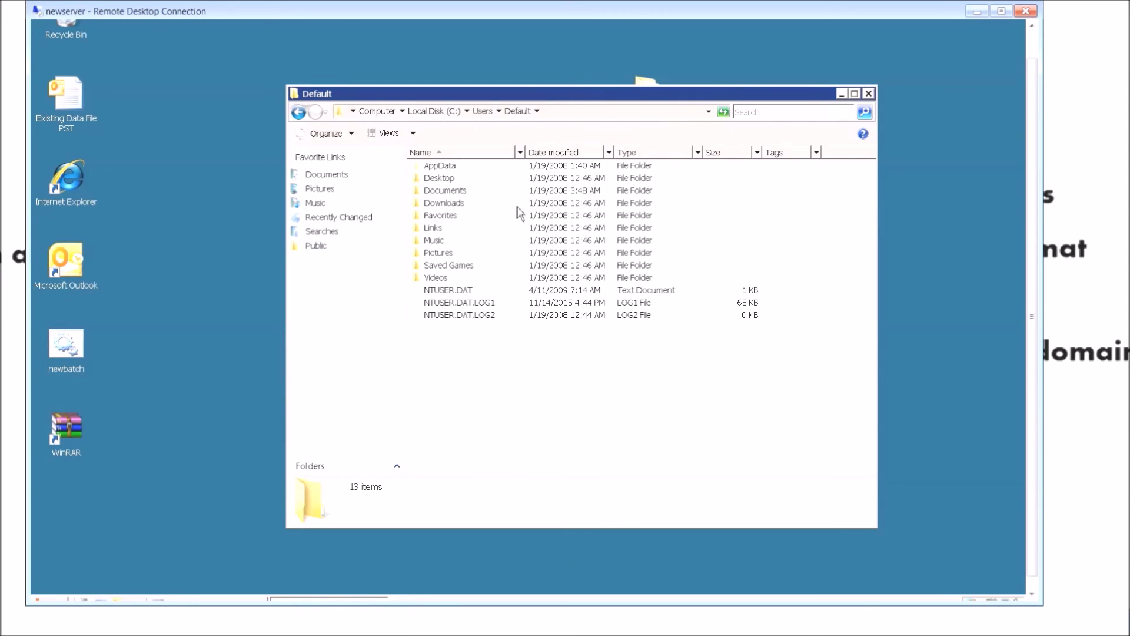
pyautogui.click(483, 112)
pyautogui.click(458, 112)
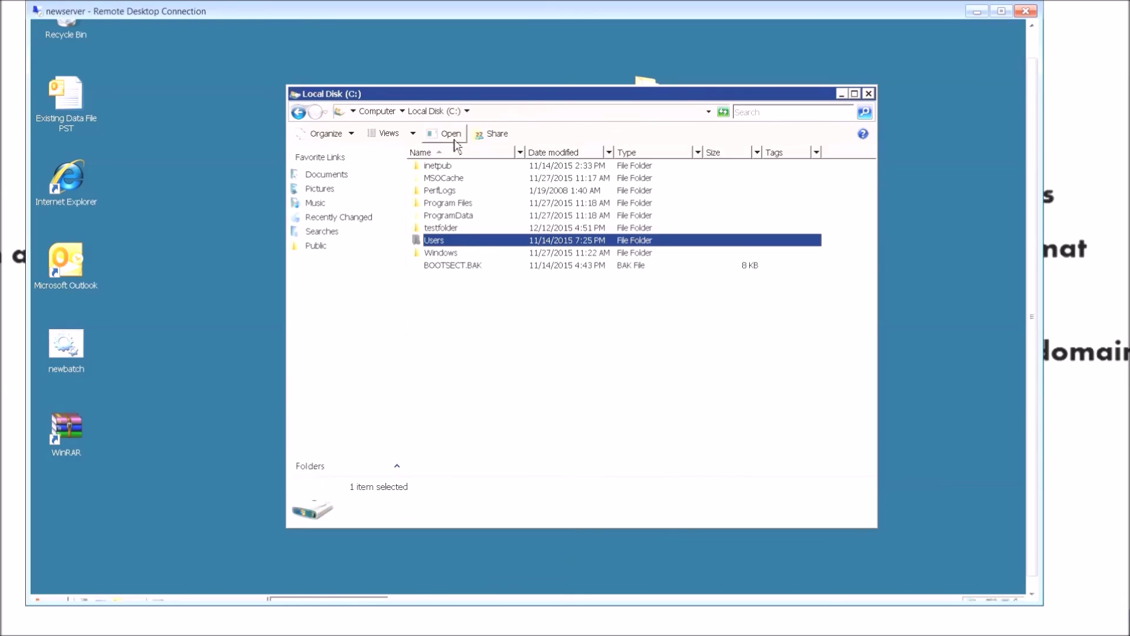
pyautogui.doubleClick(462, 238)
pyautogui.doubleClick(467, 227)
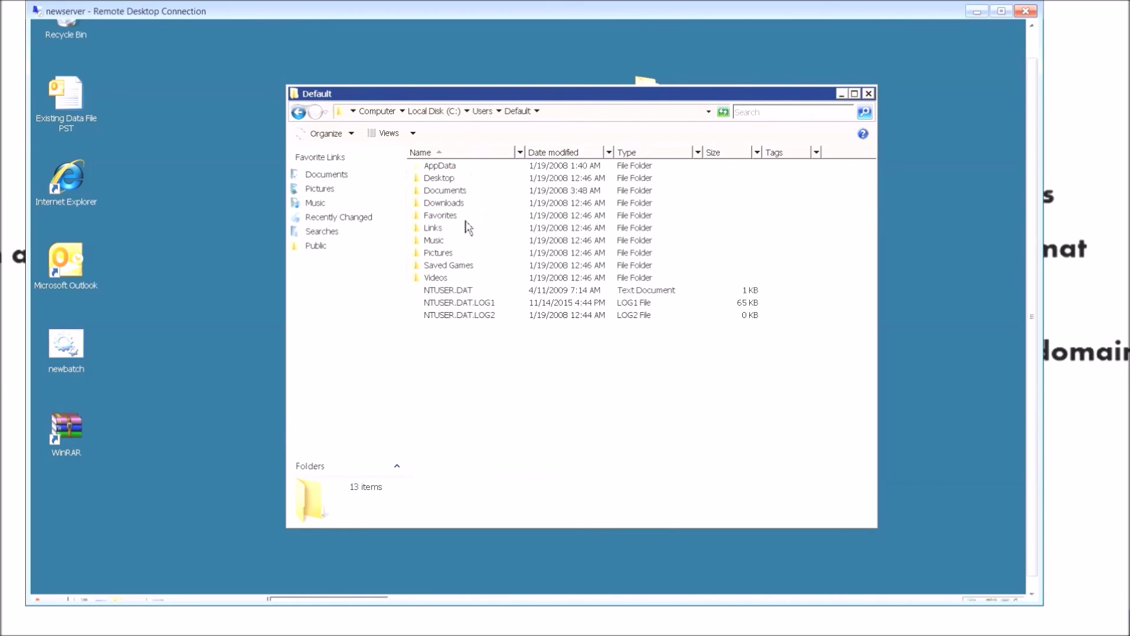
pyautogui.doubleClick(457, 179)
# Copy the WinRAR, Internet Explorer, Microsoft Outlook and newbatch icons into the Default Desktop, approving administrator access.
pyautogui.moveTo(175, 179); pyautogui.dragTo(63, 469)
pyautogui.rightClick(69, 454)
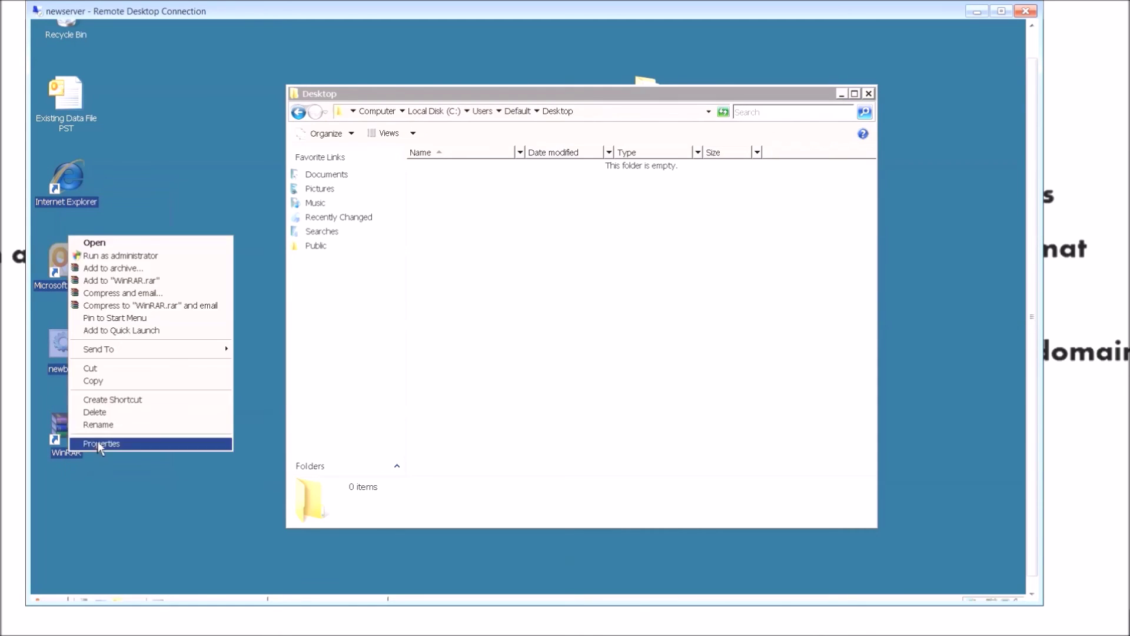
pyautogui.click(122, 383)
pyautogui.rightClick(511, 281)
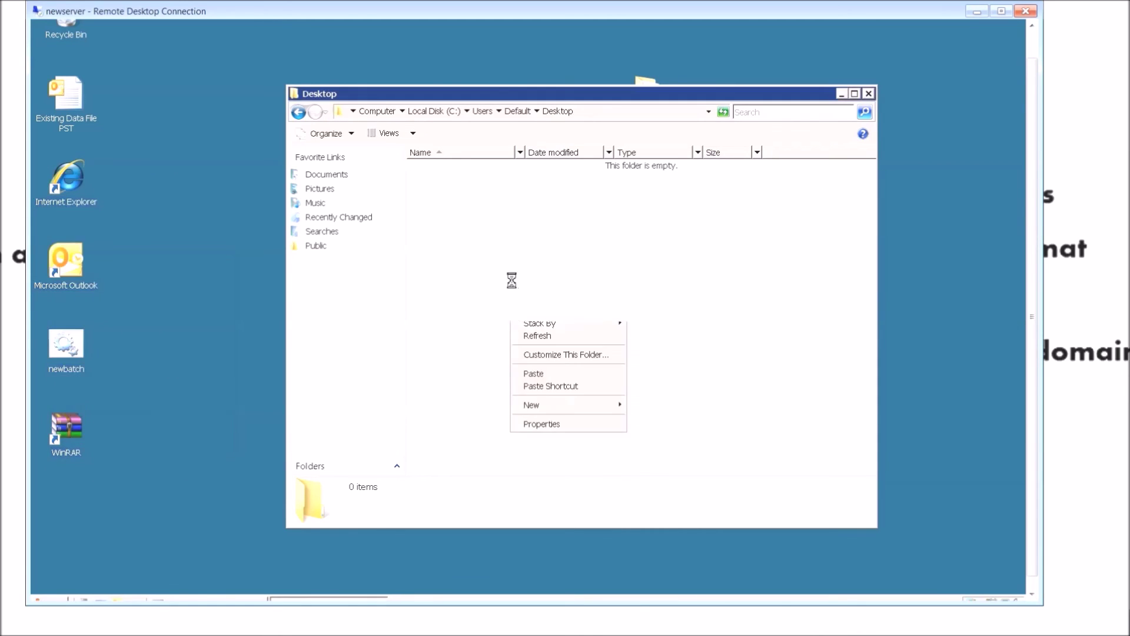
pyautogui.click(535, 378)
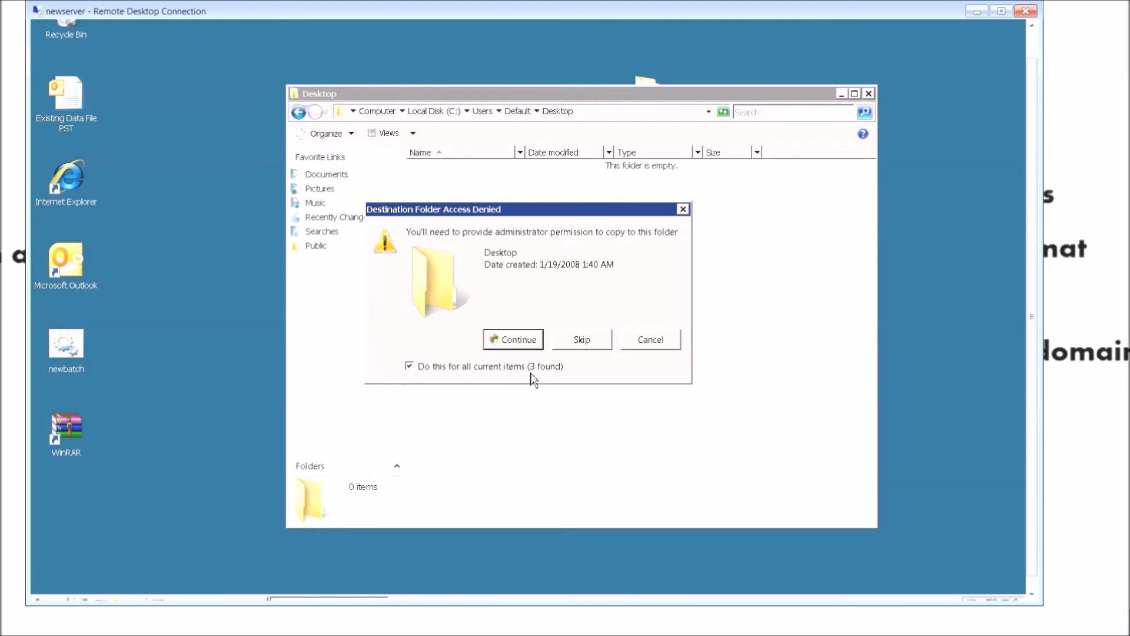
pyautogui.click(520, 340)
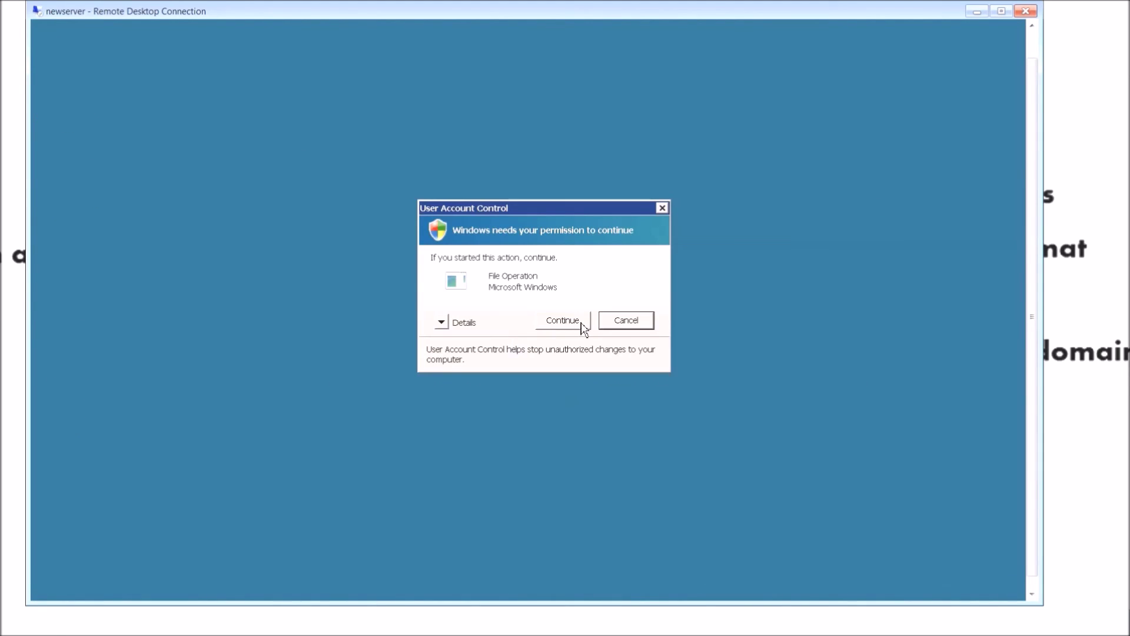
pyautogui.click(580, 325)
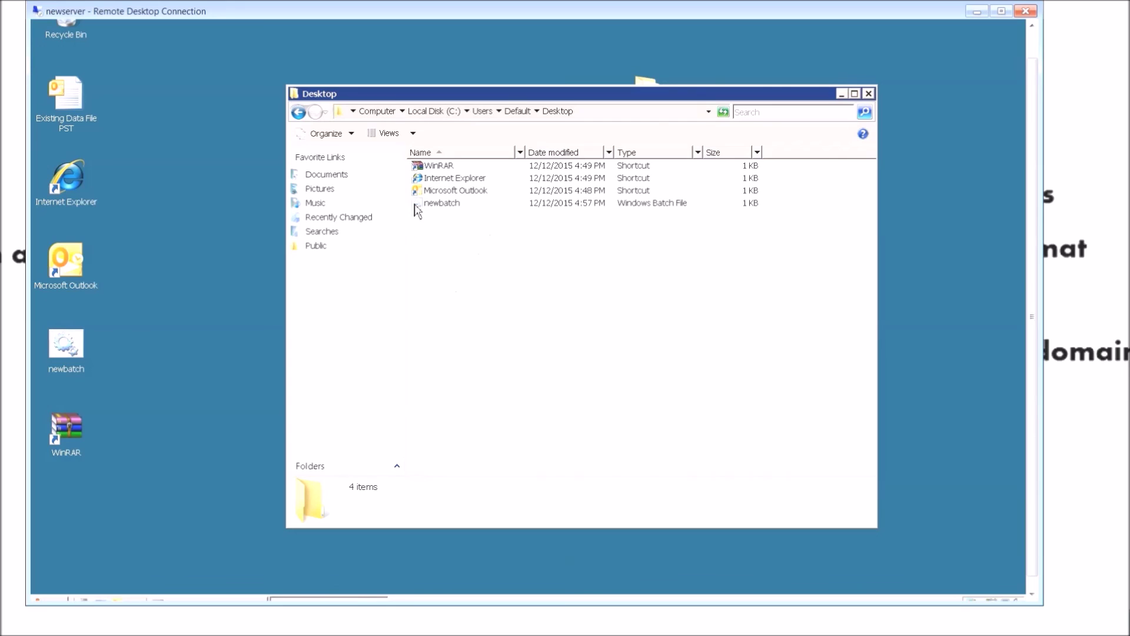
pyautogui.click(516, 113)
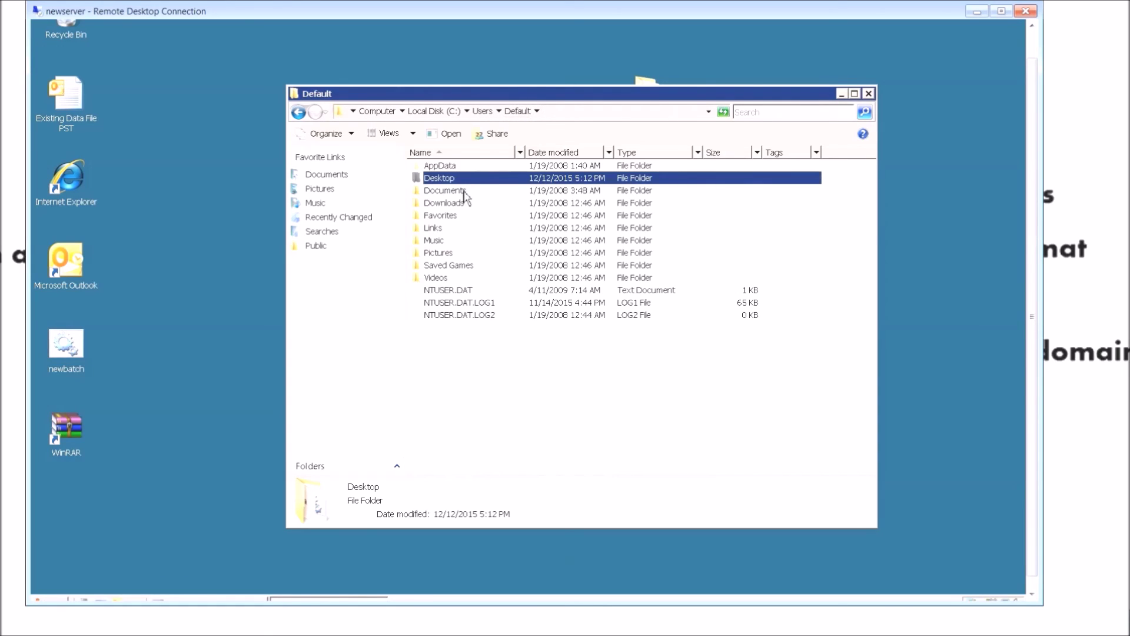
# Check the Default profile's Documents folder is empty, go back to Default, and move the window left.
pyautogui.doubleClick(462, 192)
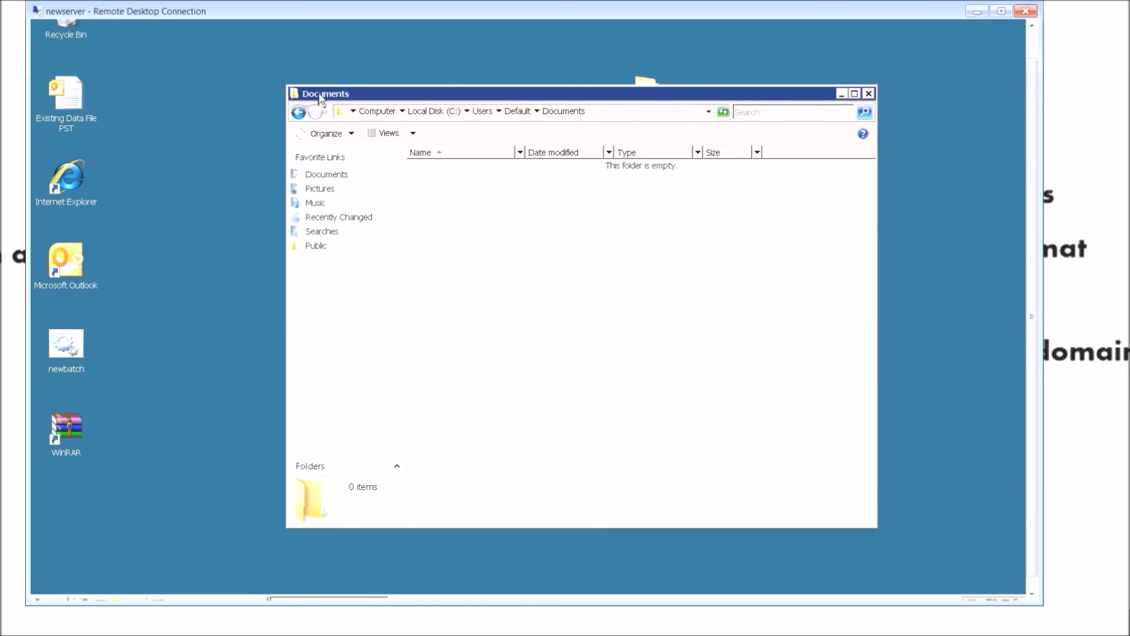
pyautogui.click(298, 114)
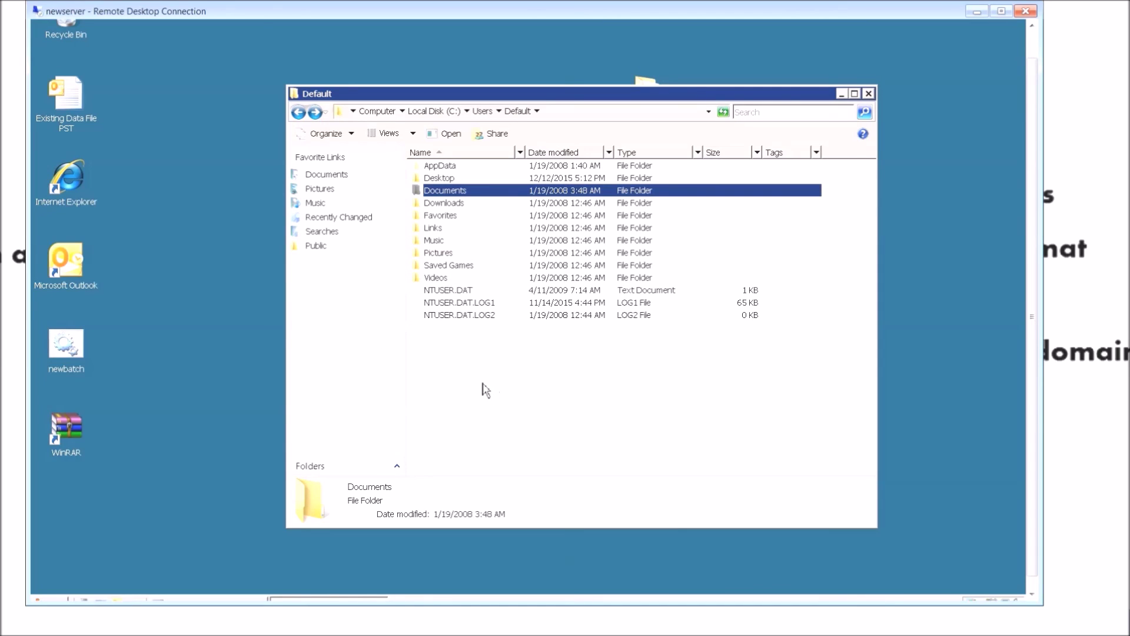
pyautogui.moveTo(1031, 347); pyautogui.dragTo(1031, 360)
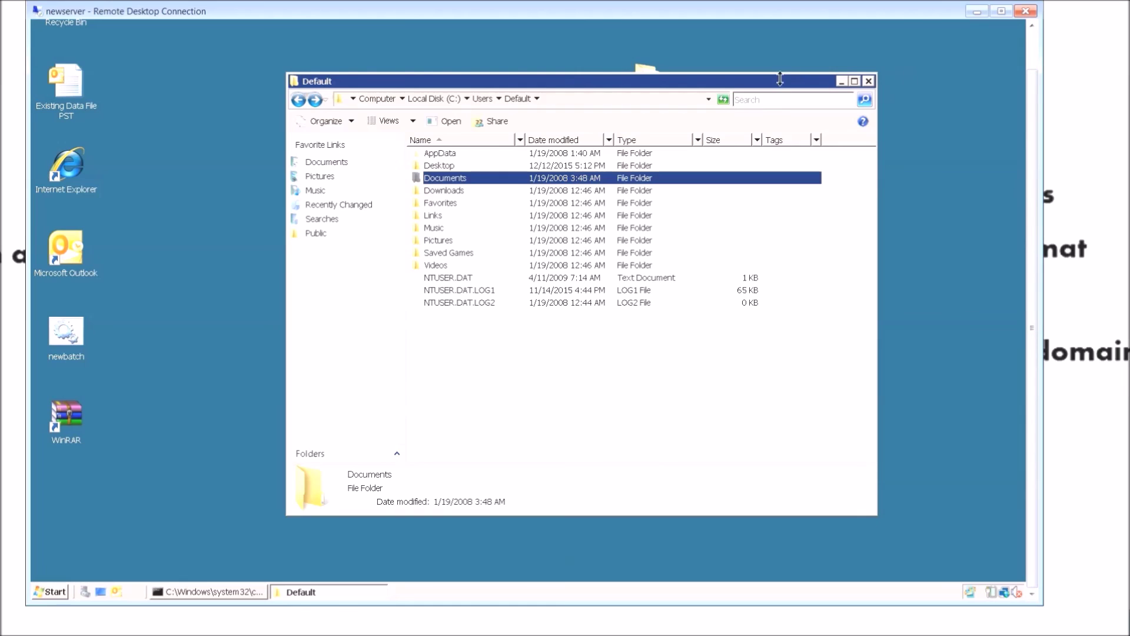
pyautogui.moveTo(778, 80); pyautogui.dragTo(723, 76)
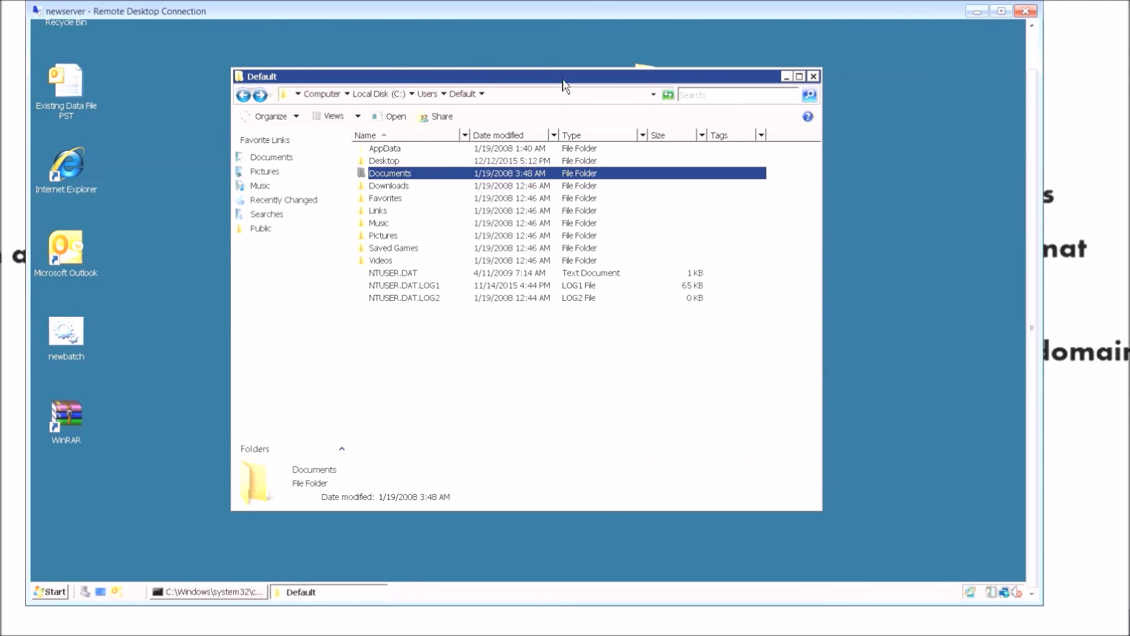
pyautogui.moveTo(563, 81); pyautogui.dragTo(547, 86)
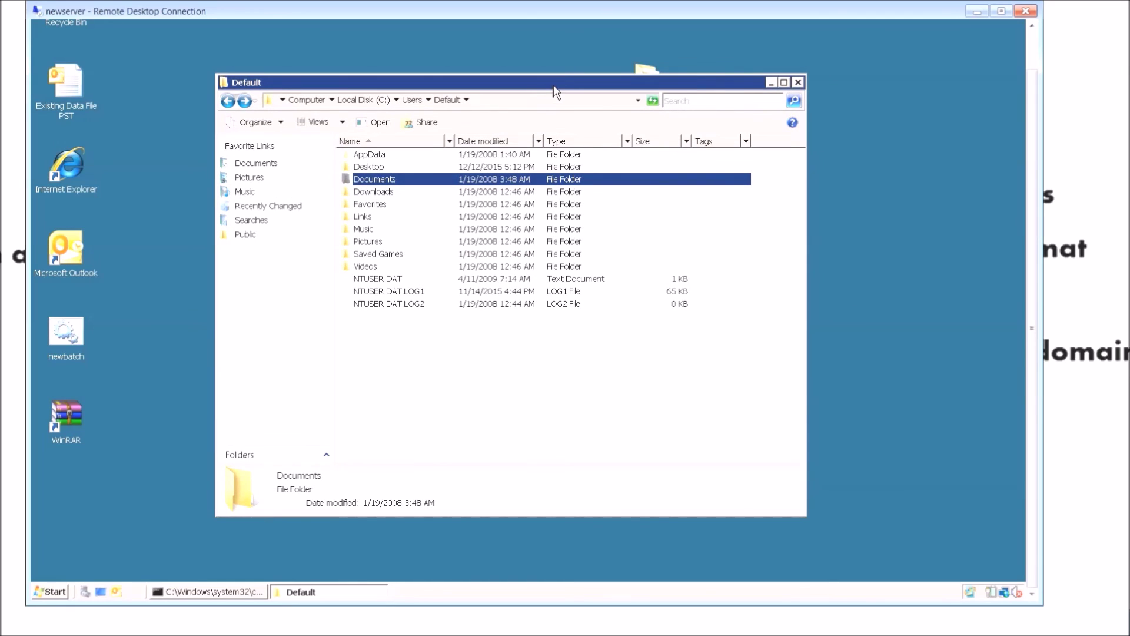